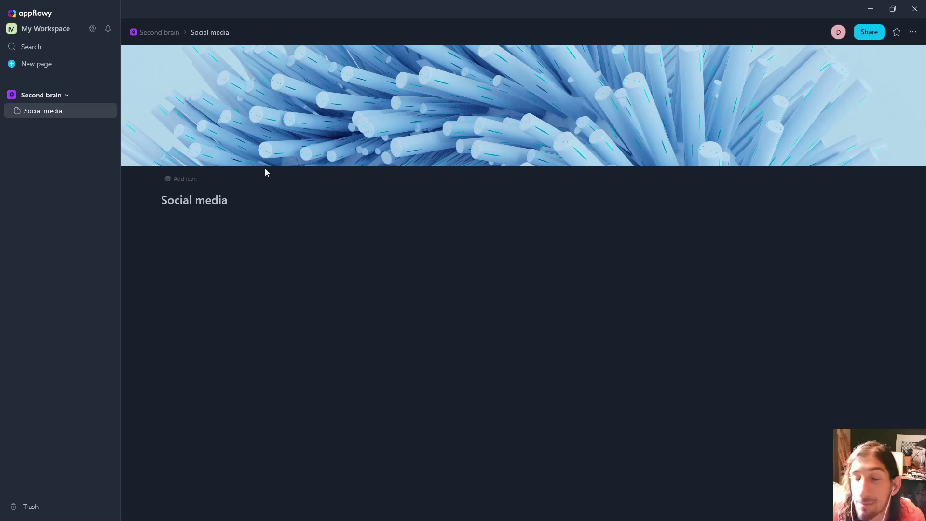
left_click(92, 29)
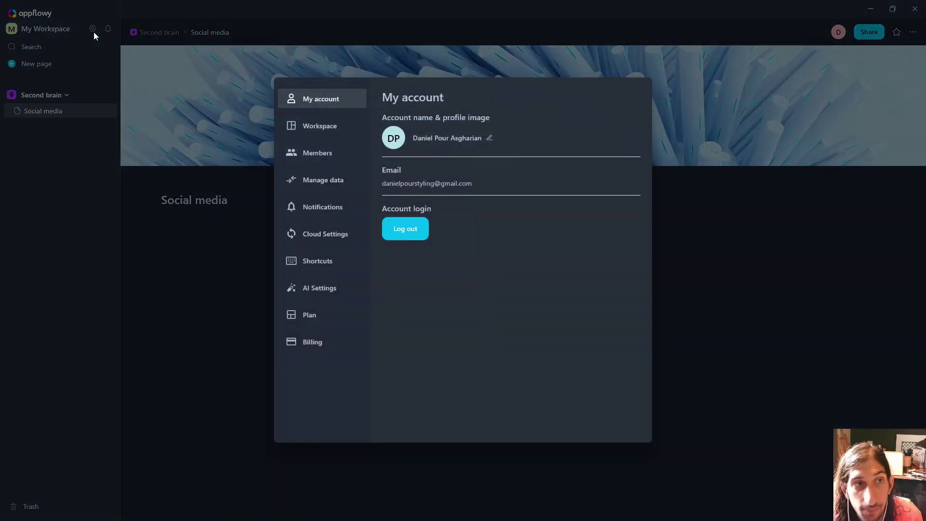
left_click(308, 236)
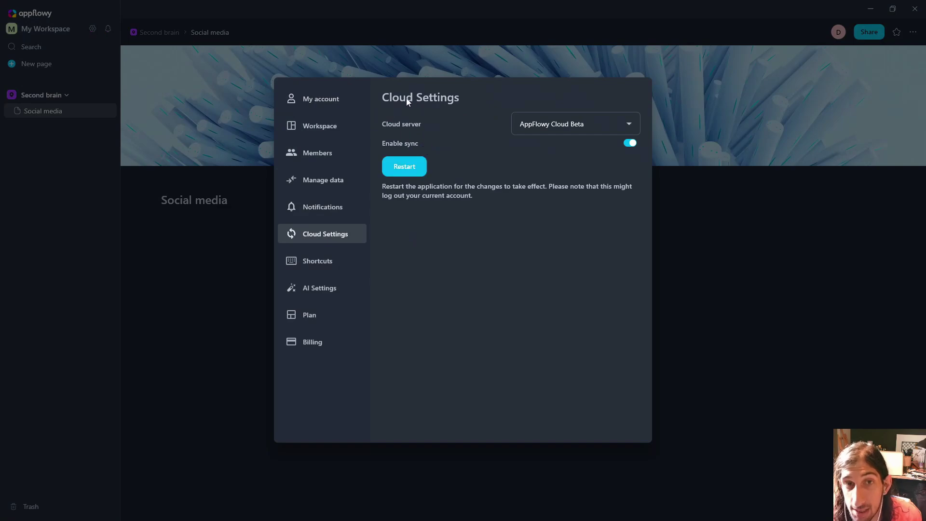
left_click(567, 125)
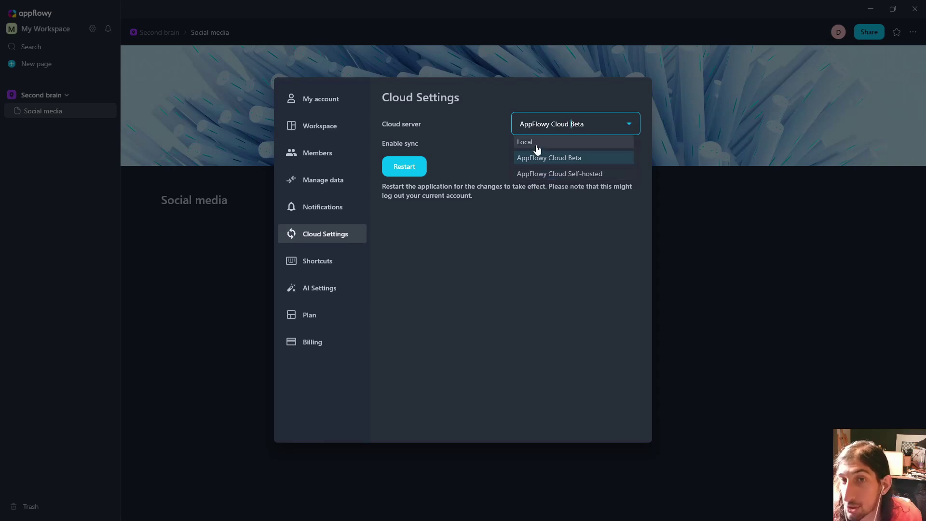
left_click(682, 169)
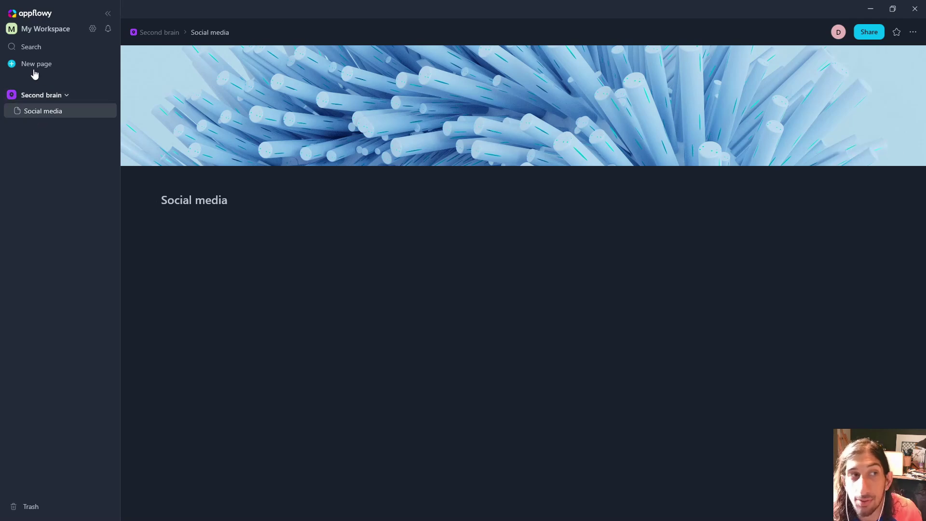
left_click(22, 32)
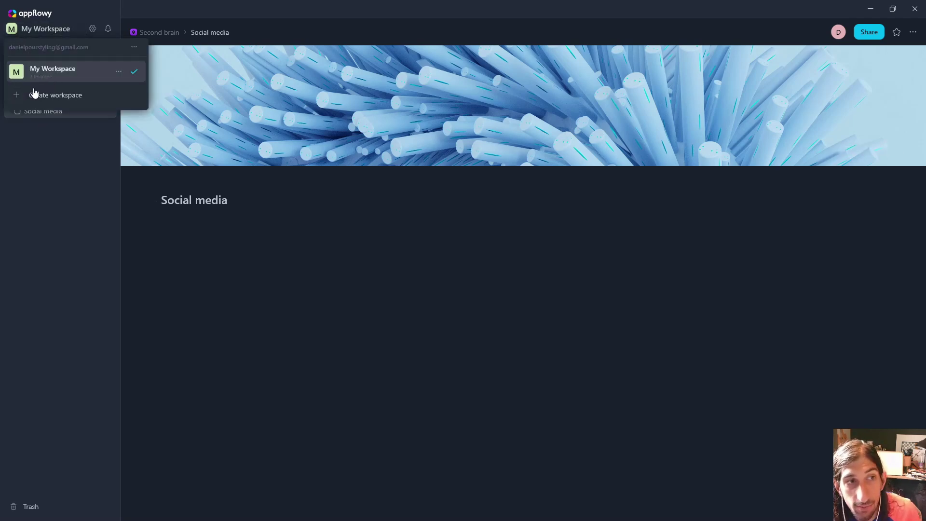
left_click(107, 15)
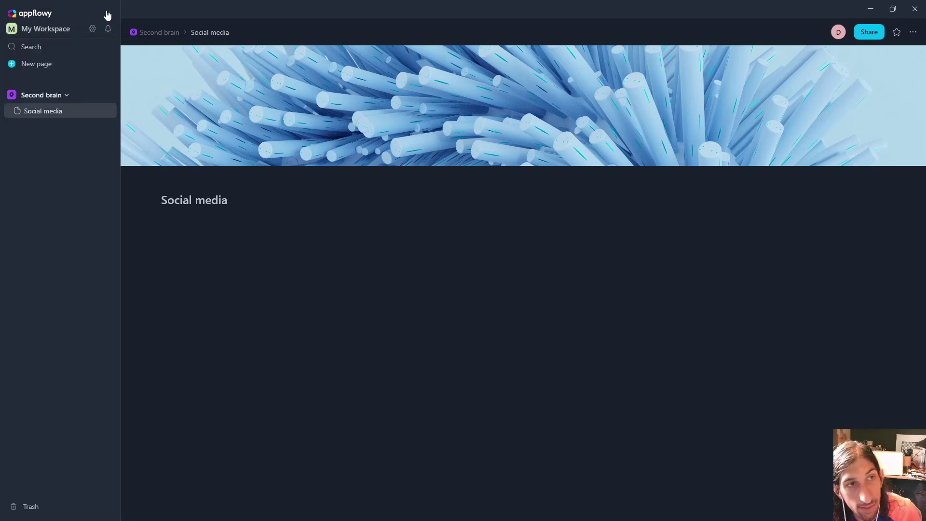
mouse_move(45, 116)
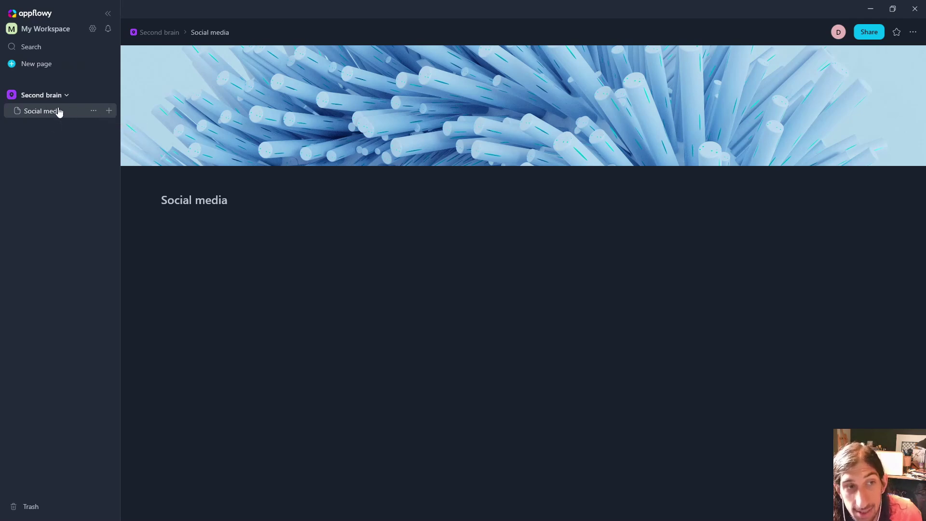
left_click(108, 113)
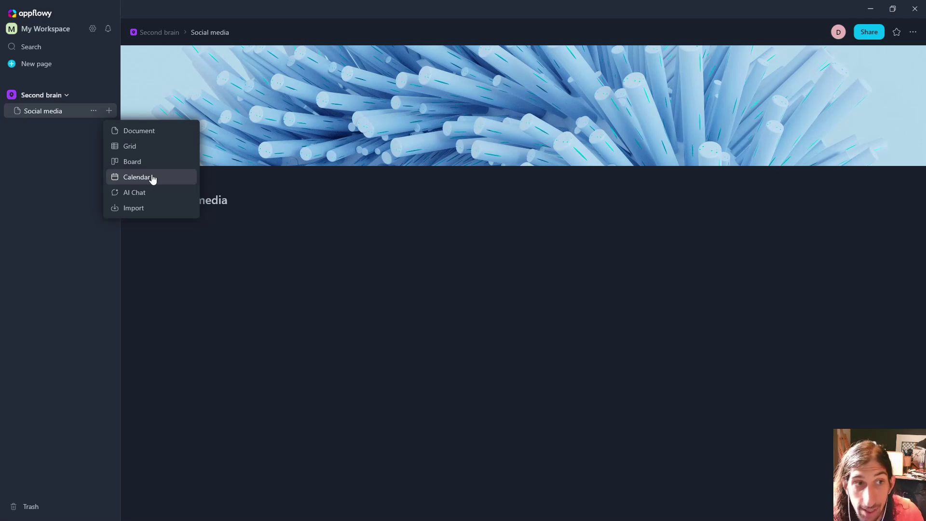
left_click(45, 165)
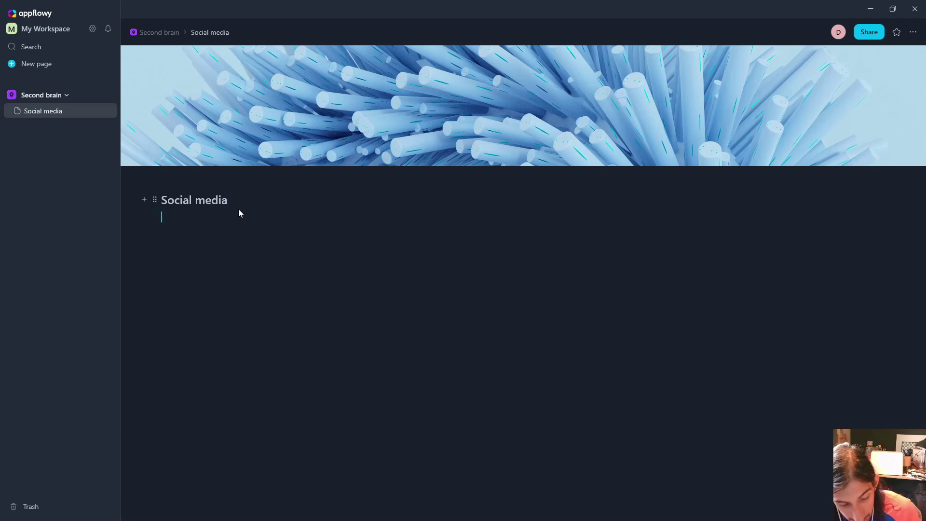
- Try and remove an empty Heading 4 and to-do line, then bring up the slash menu below the title
type("####")
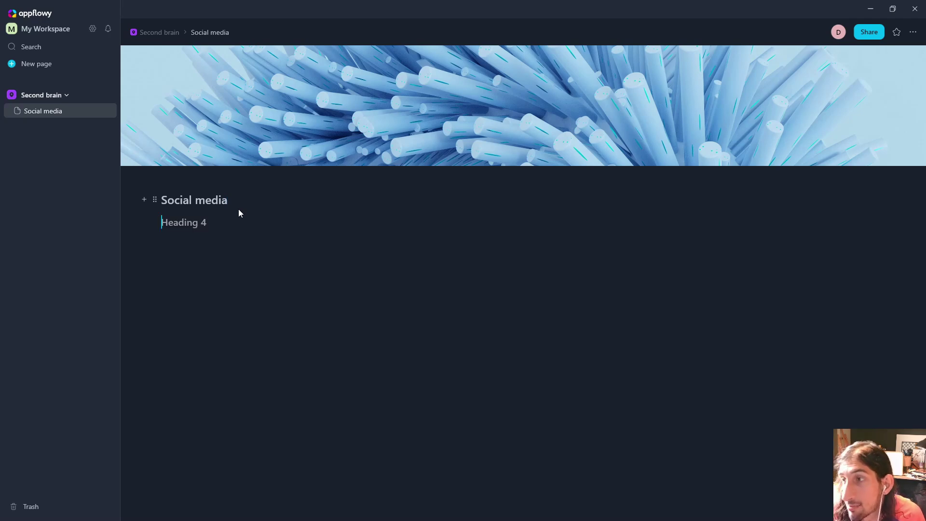
key("BackSpace")
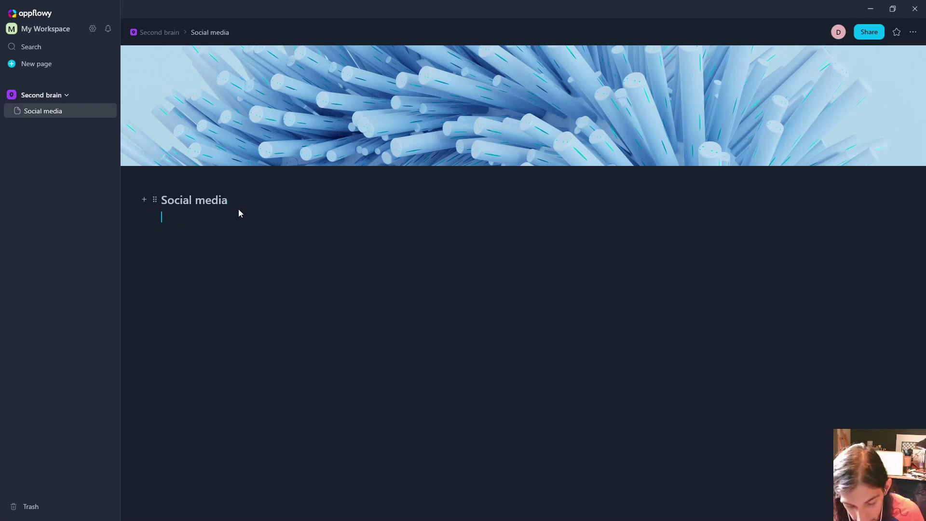
key("Return")
type("[]")
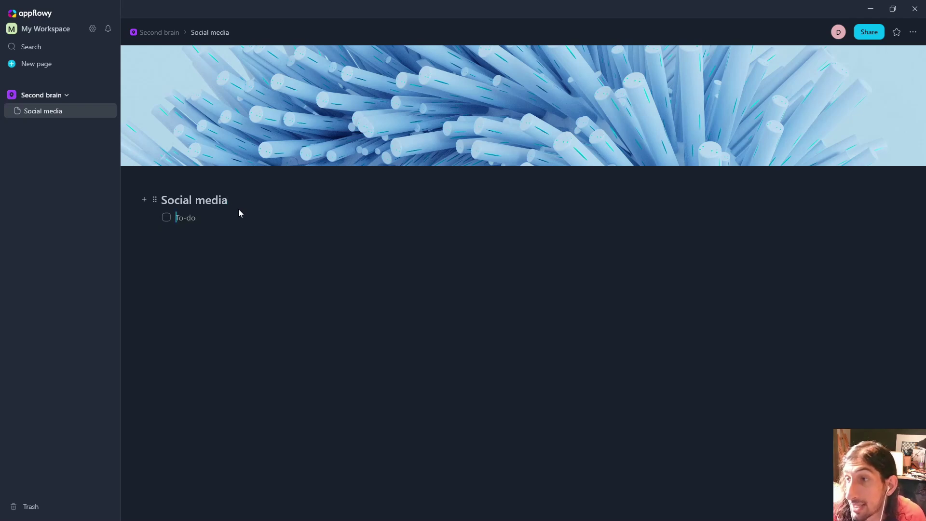
key("BackSpace")
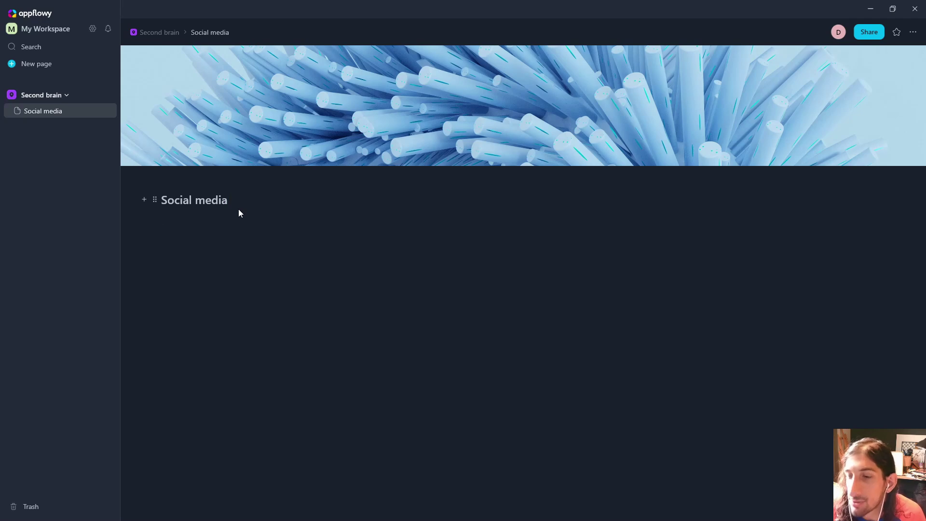
key("Return")
type("/")
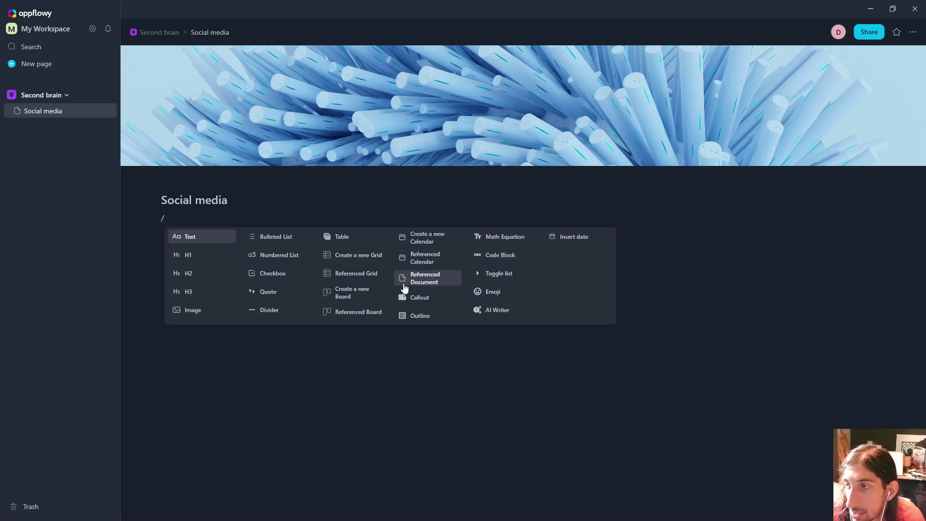
- Insert a new grid database into the page and add a column to it
left_click(351, 259)
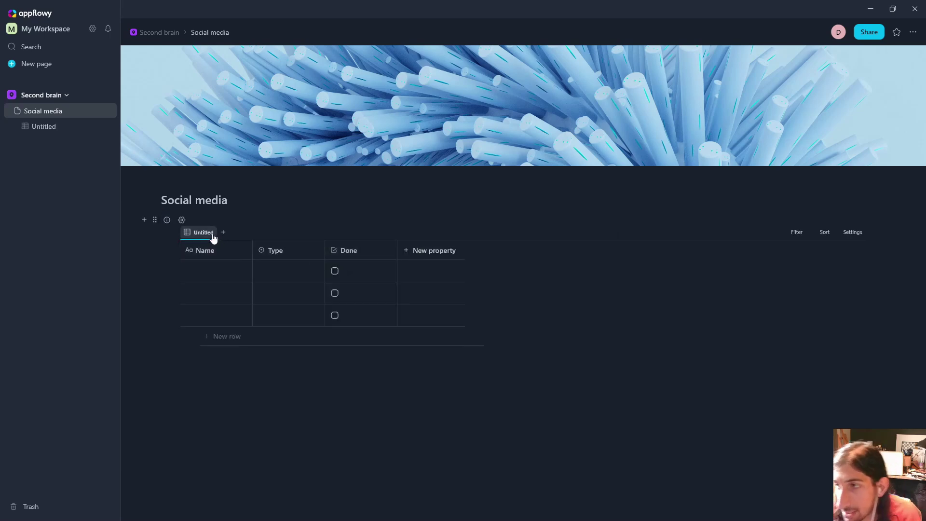
left_click(220, 270)
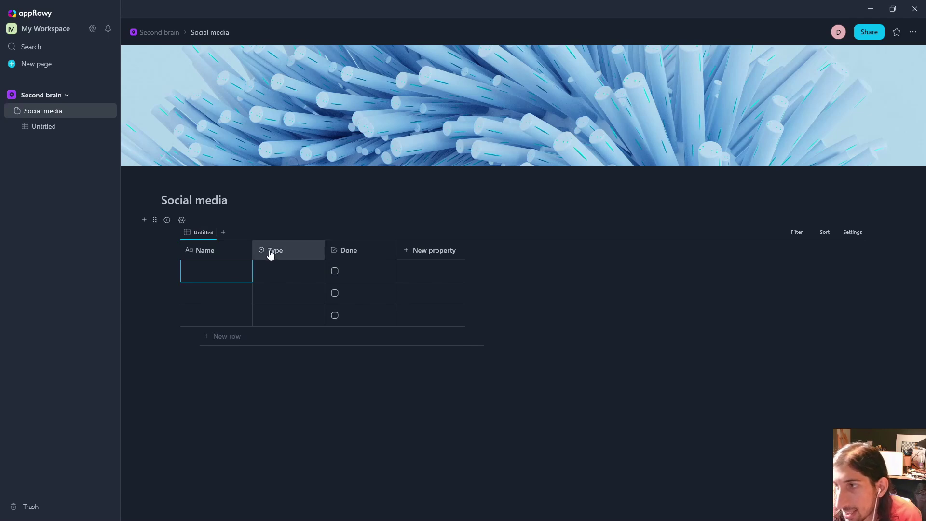
left_click(415, 251)
left_click(442, 301)
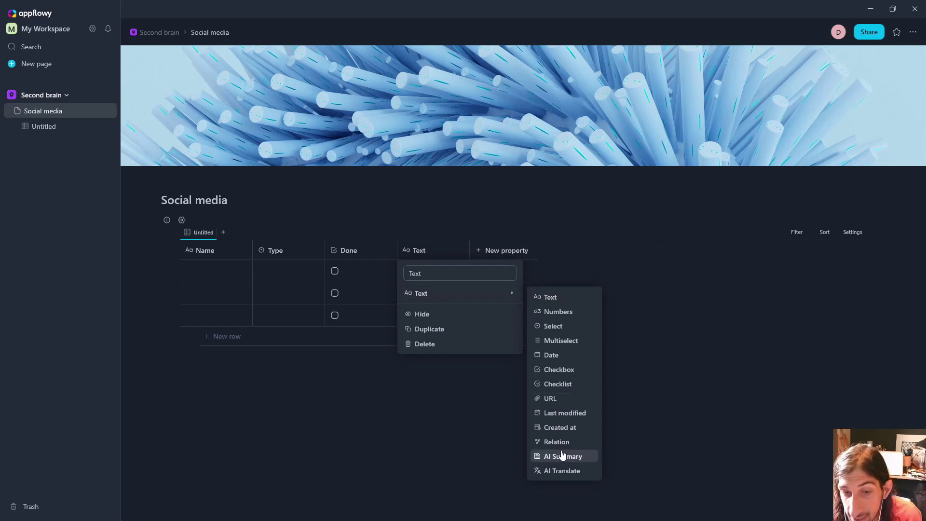
left_click(274, 290)
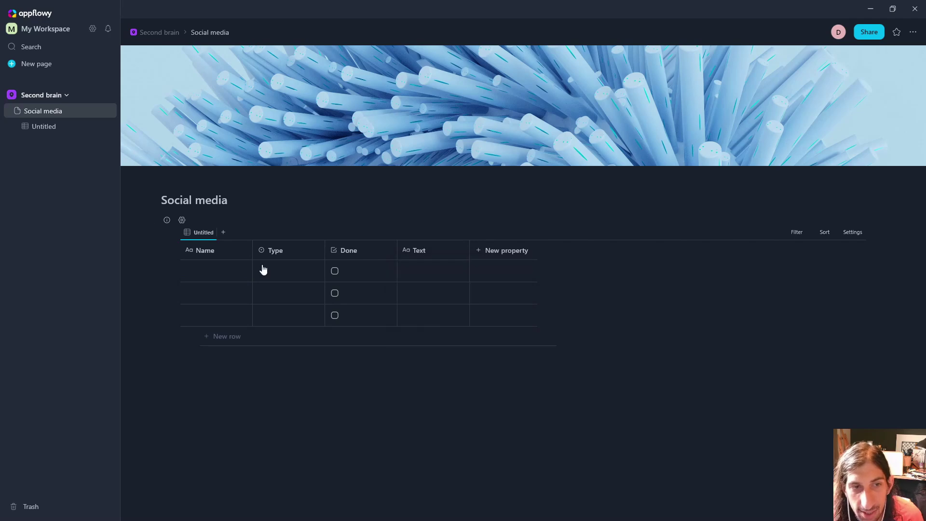
left_click(266, 266)
left_click(267, 257)
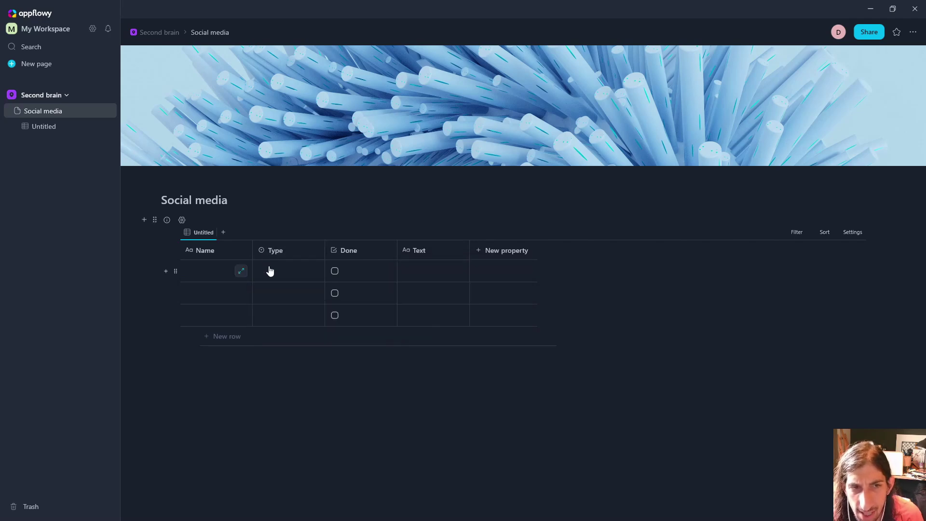
- Add a multi-select column named 'Social media' to the grid
left_click(505, 252)
mouse_move(521, 294)
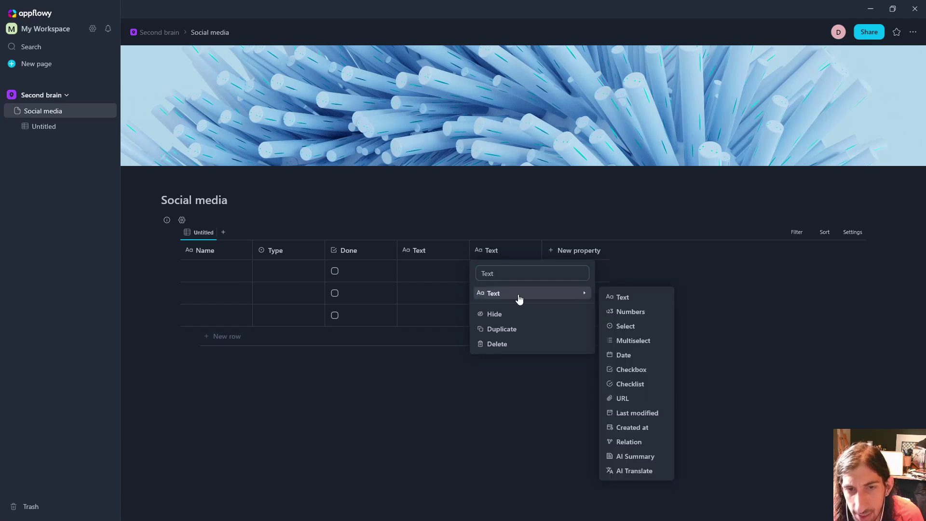
left_click(636, 342)
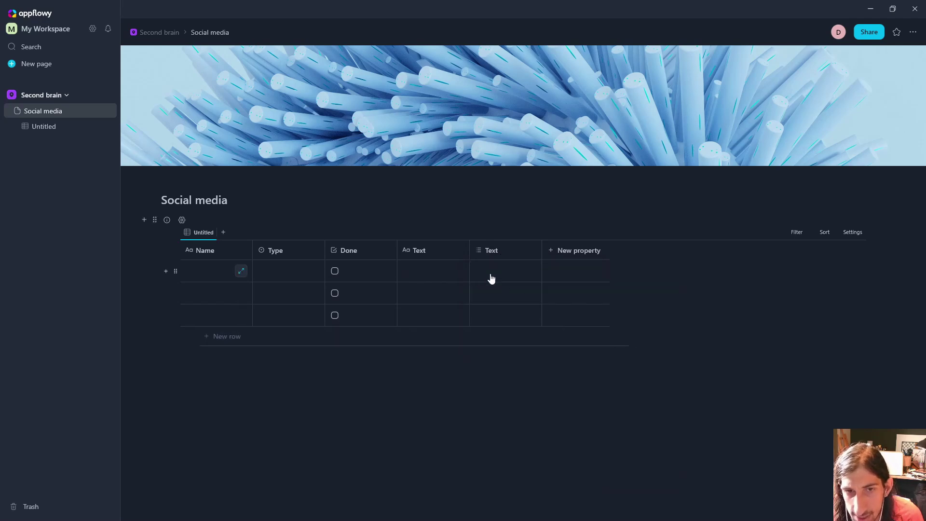
left_click(496, 256)
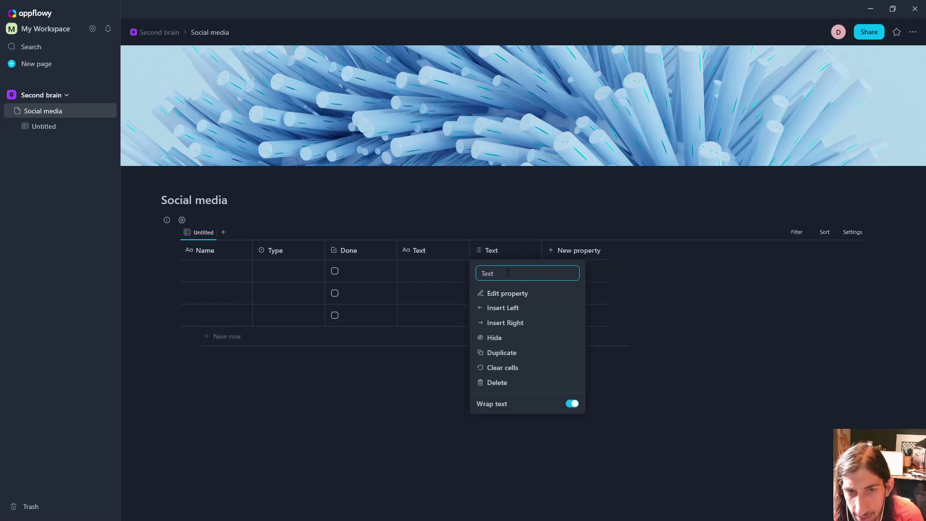
key("BackSpace")
key("BackSpace")
key("BackSpace")
key("BackSpace")
type("Social ")
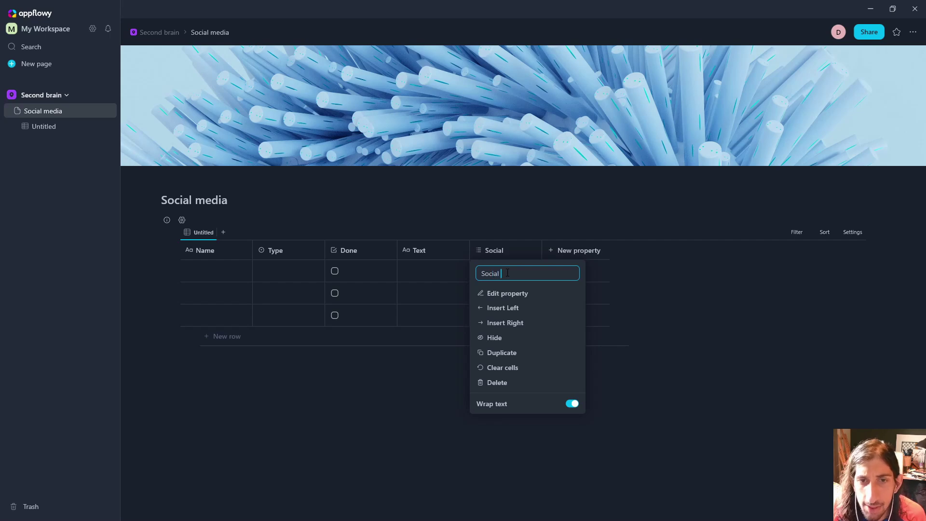
type("media")
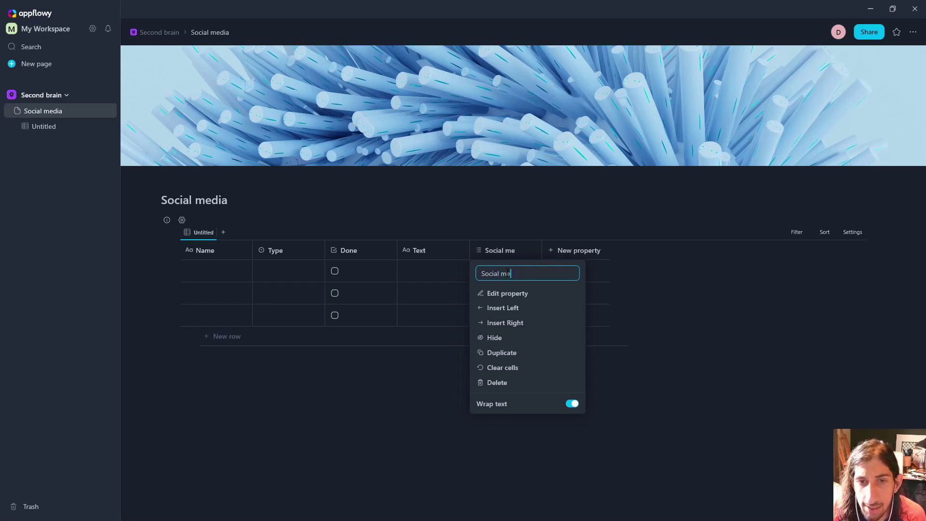
key("Escape")
- Tag the first row's Social media cell with Youtube and X
left_click(495, 272)
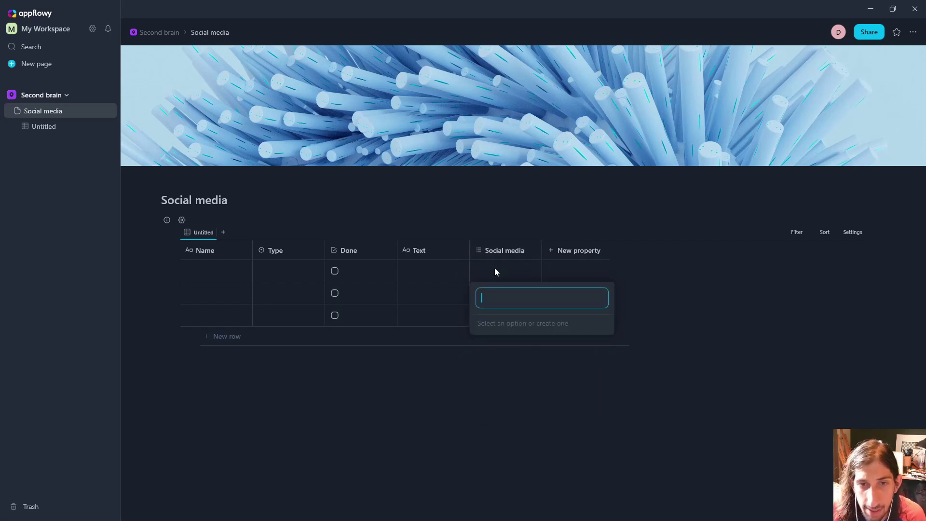
type("Youtube")
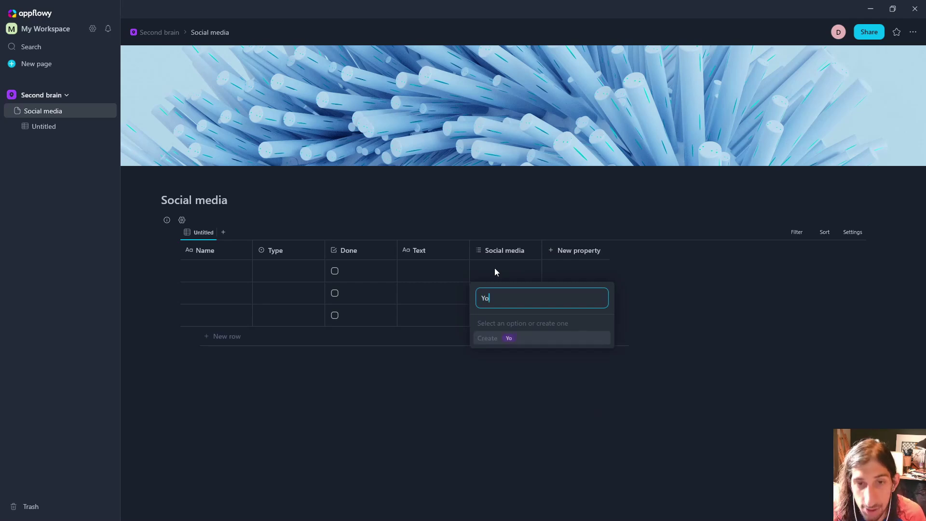
key("Return")
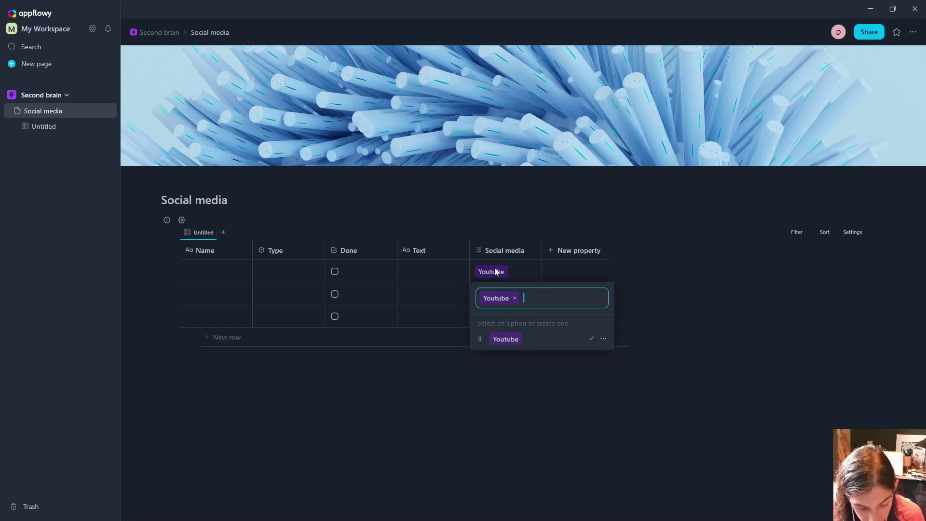
type("X")
key("Return")
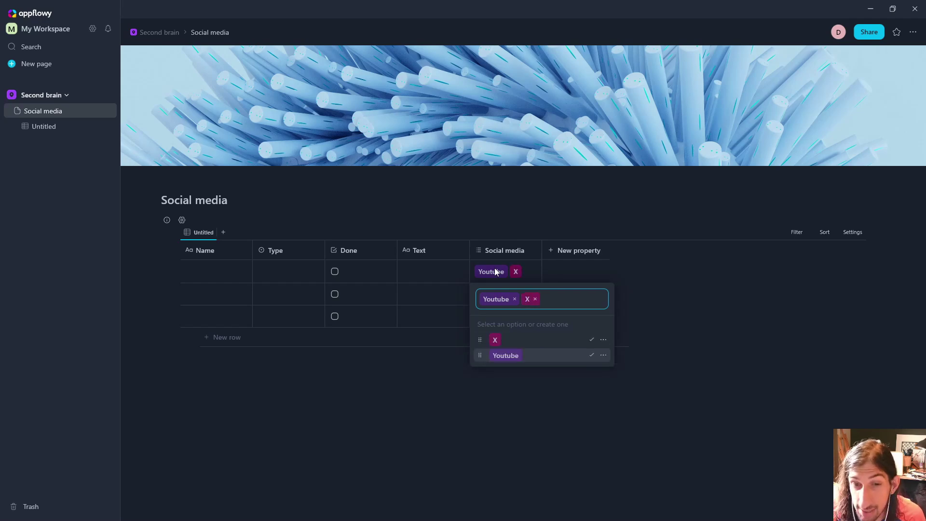
left_click(540, 210)
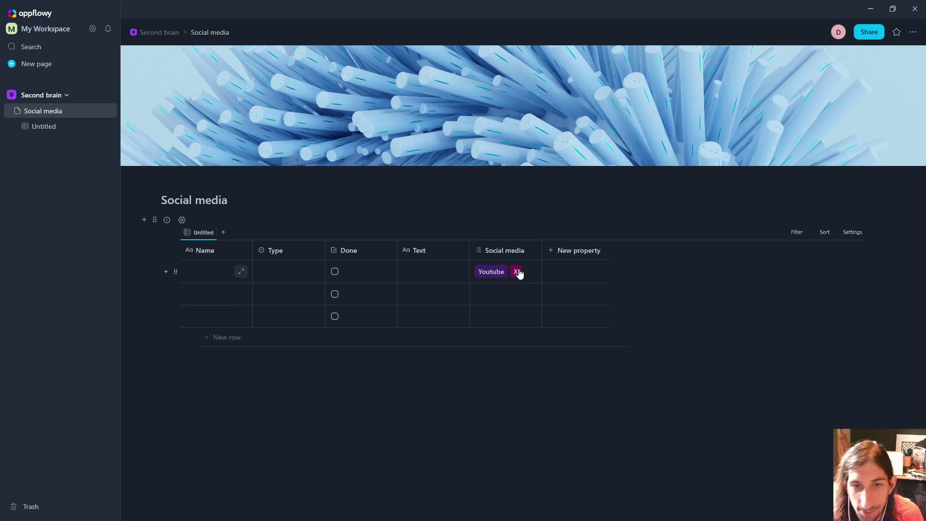
- Delete the Text column from the grid
left_click(419, 251)
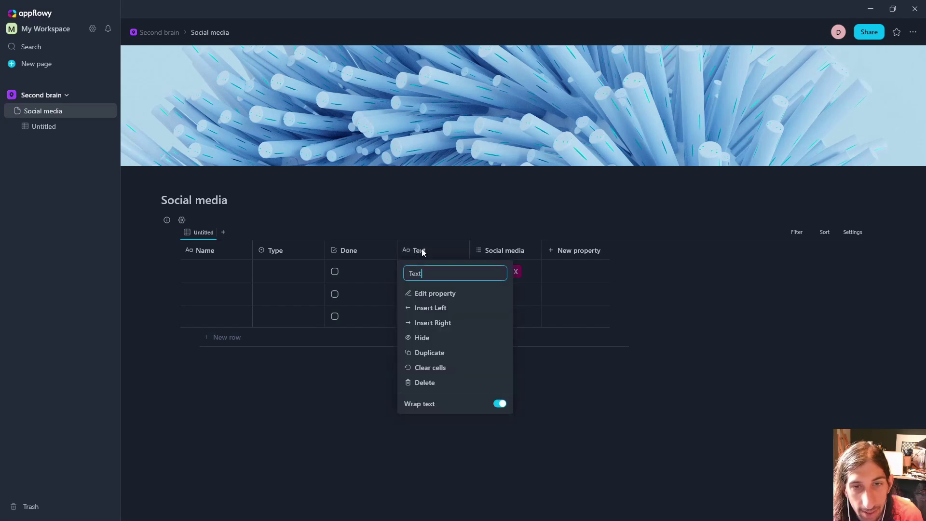
left_click(439, 383)
left_click(497, 273)
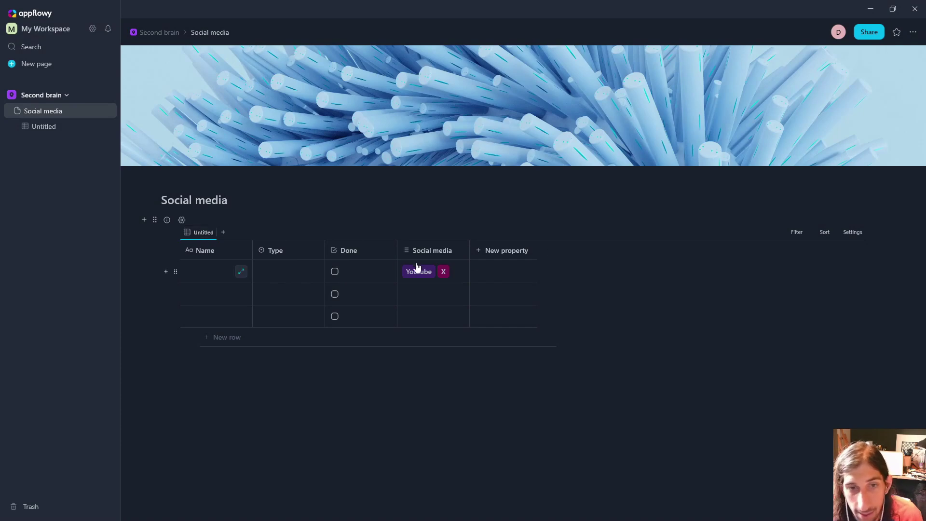
- Add a filter on Done set to Unchecked
left_click(796, 233)
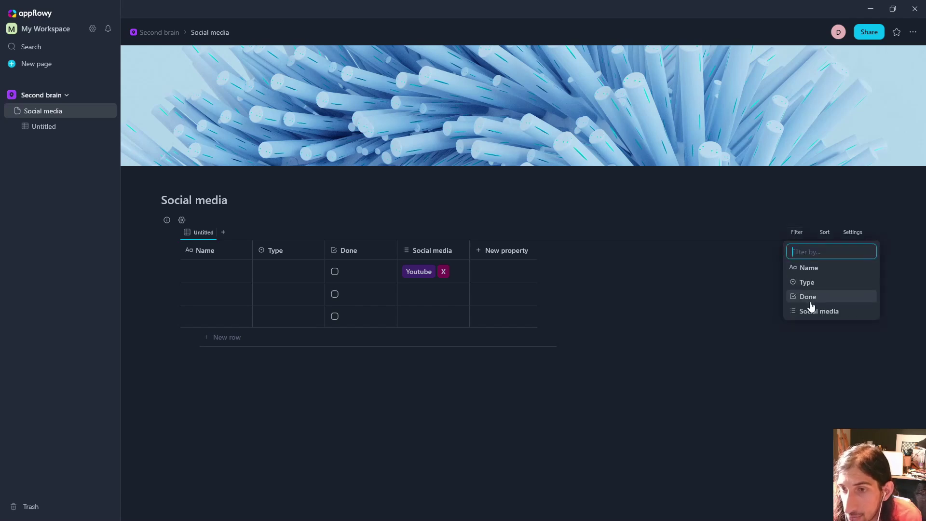
left_click(829, 301)
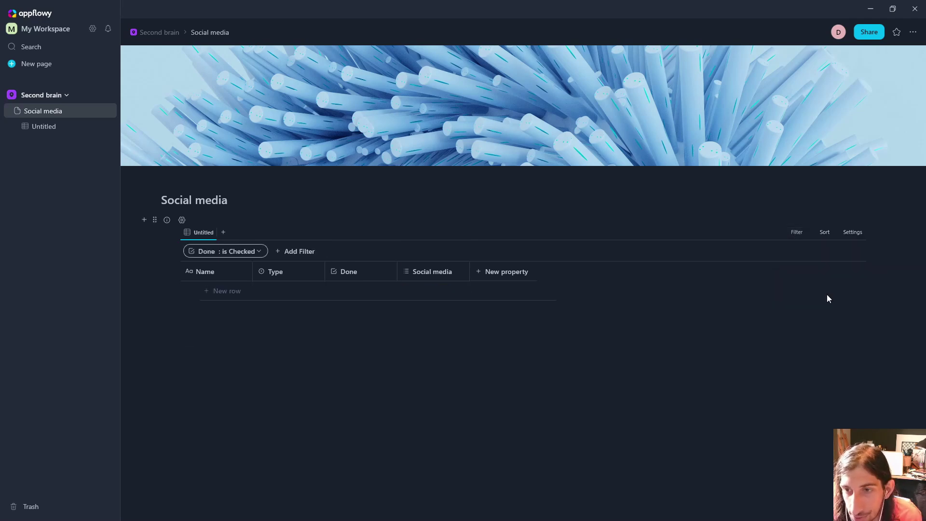
left_click(239, 252)
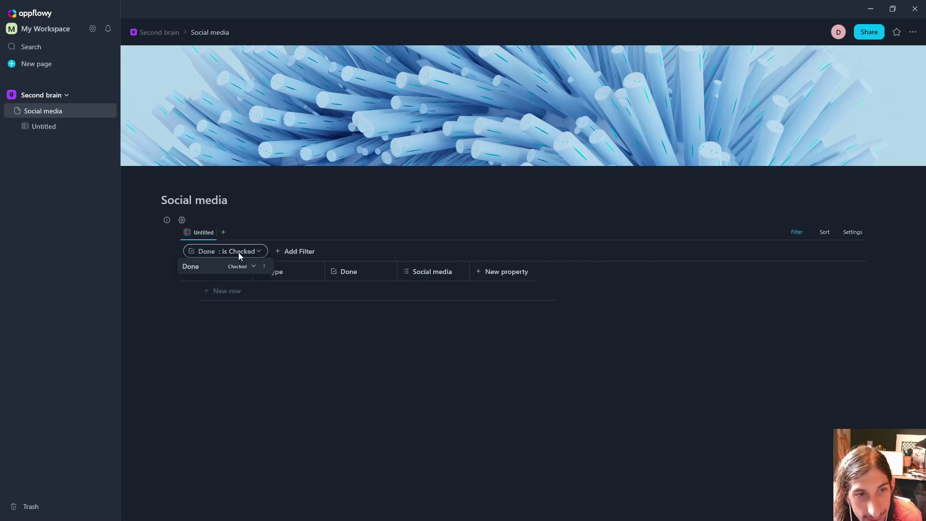
left_click(247, 266)
left_click(239, 297)
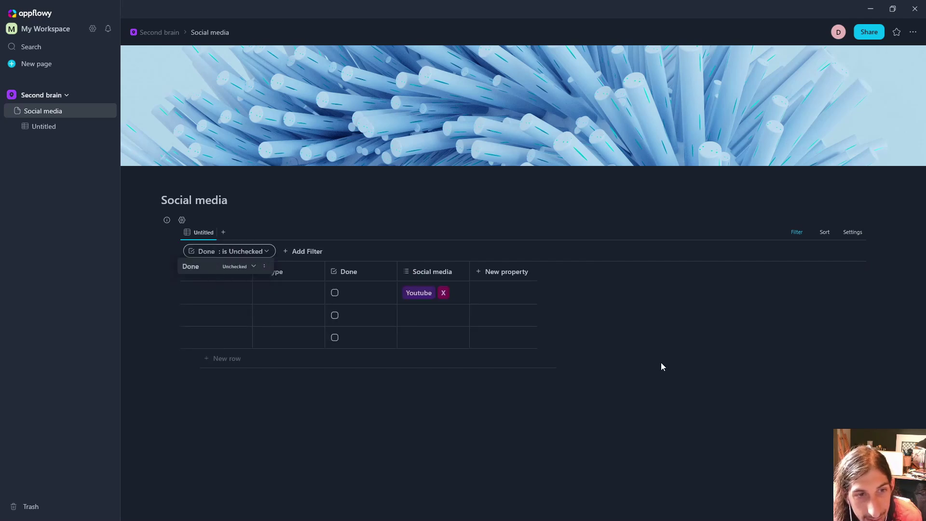
left_click(716, 355)
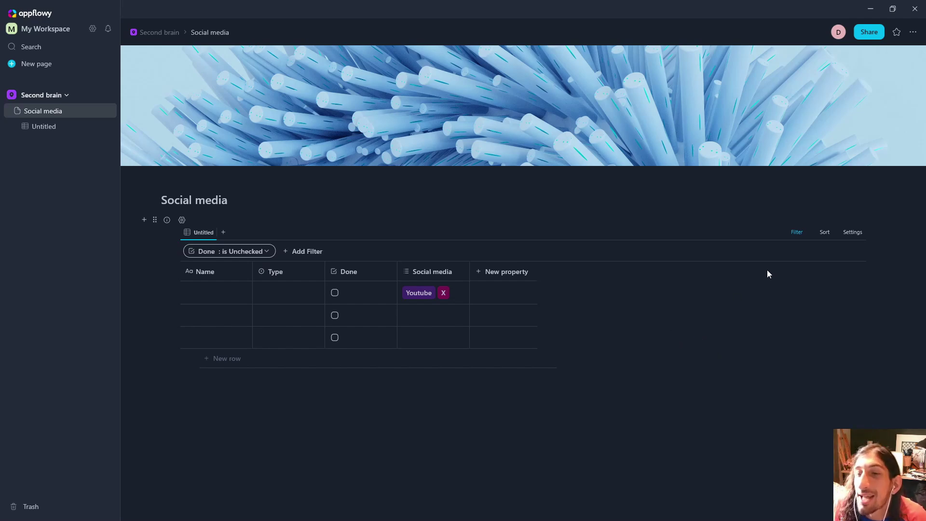
- Look over the table's properties in the view settings, then close the panel
left_click(853, 233)
left_click(839, 252)
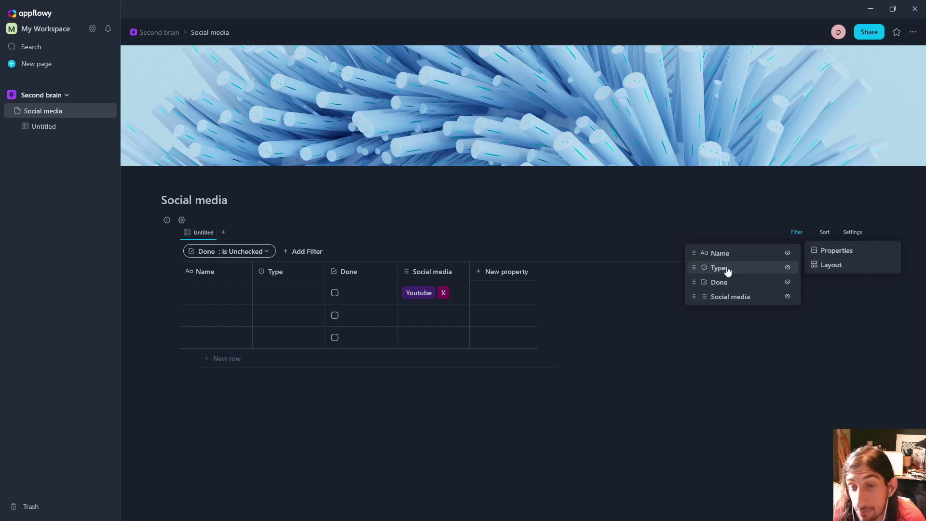
left_click(569, 215)
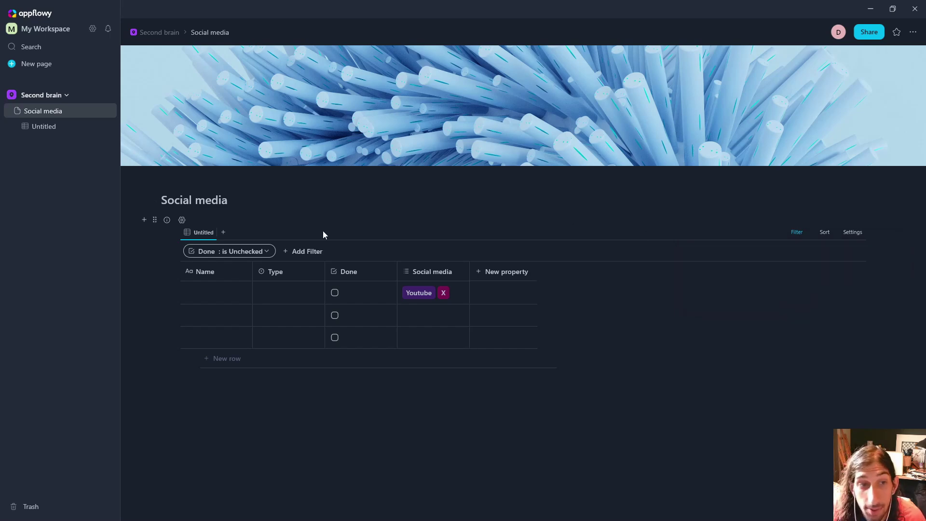
- Add a Board view and a Calendar view to the Social media database
left_click(223, 232)
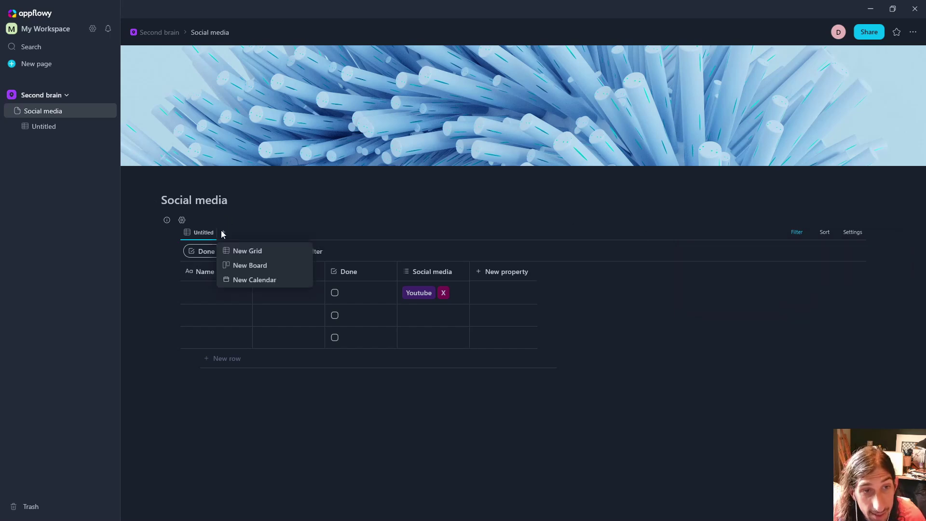
left_click(242, 265)
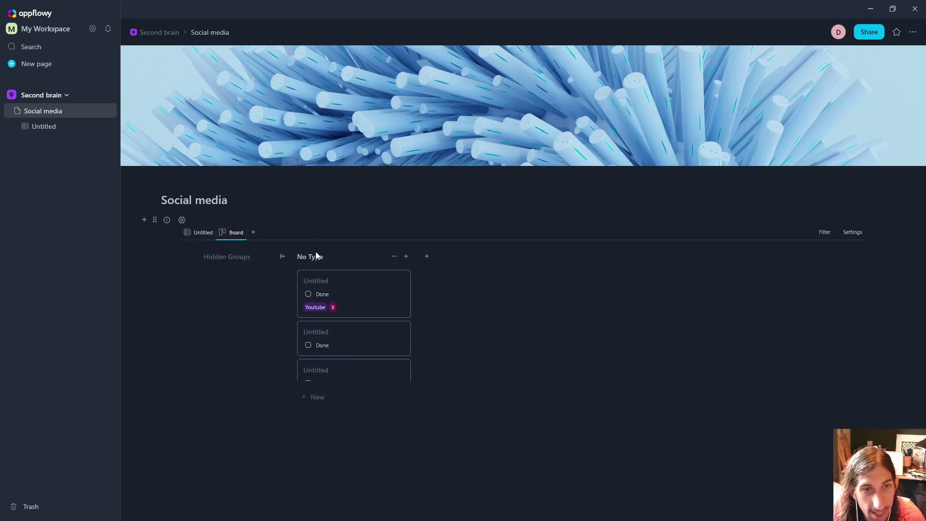
left_click(253, 232)
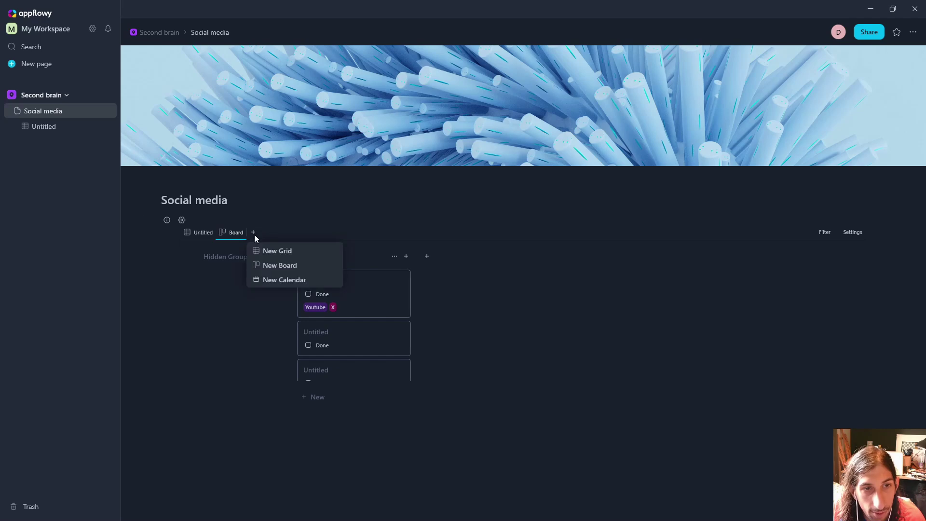
left_click(283, 281)
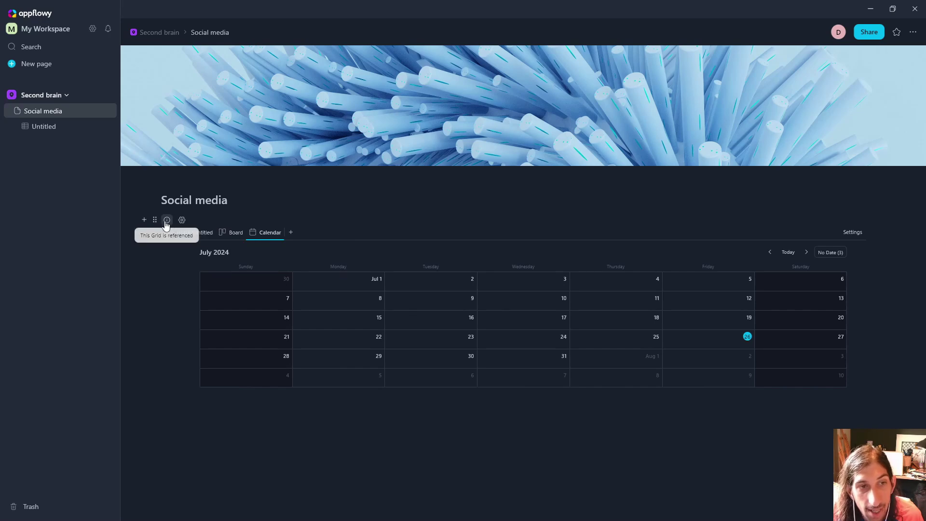
- Expand the Social media sidebar tree to show the Board and Calendar views under Untitled
left_click(15, 127)
left_click(15, 126)
left_click(9, 112)
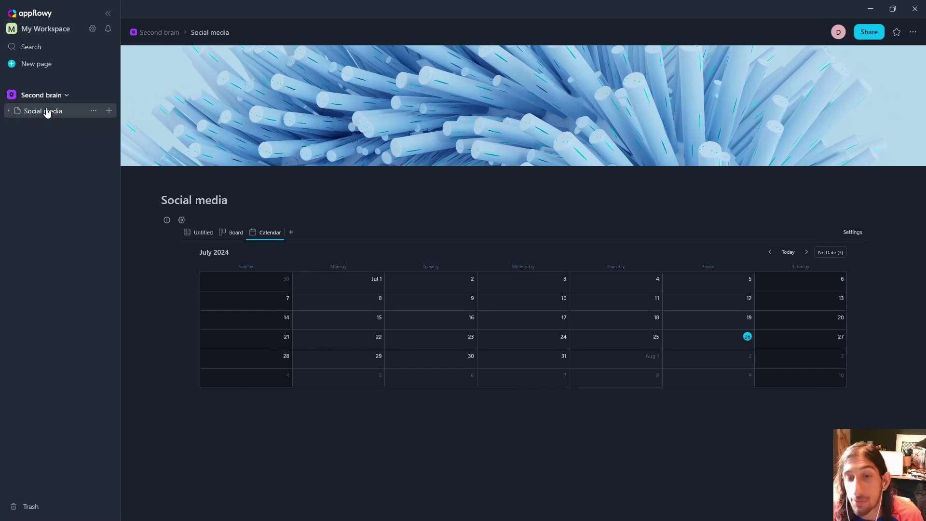
left_click(9, 111)
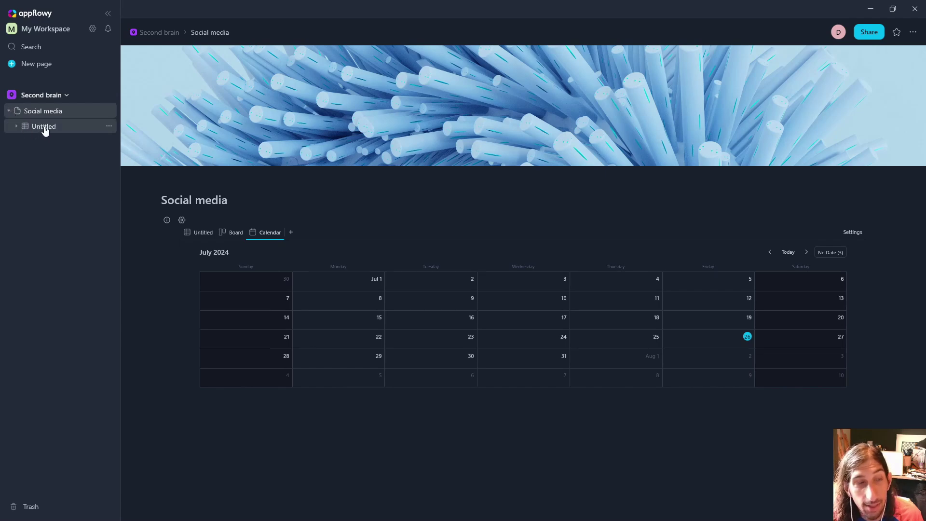
left_click(16, 127)
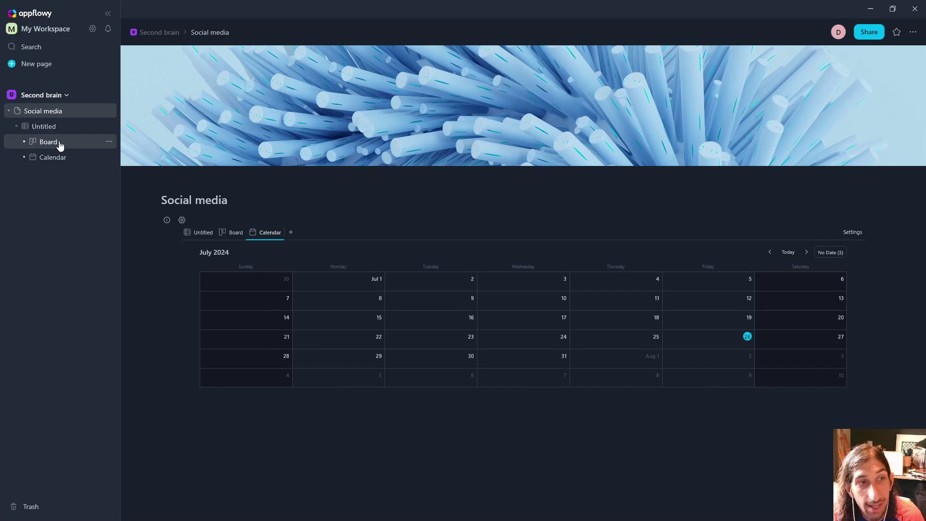
- Rename the grid view from Untitled to 'all ideas'
left_click(199, 237)
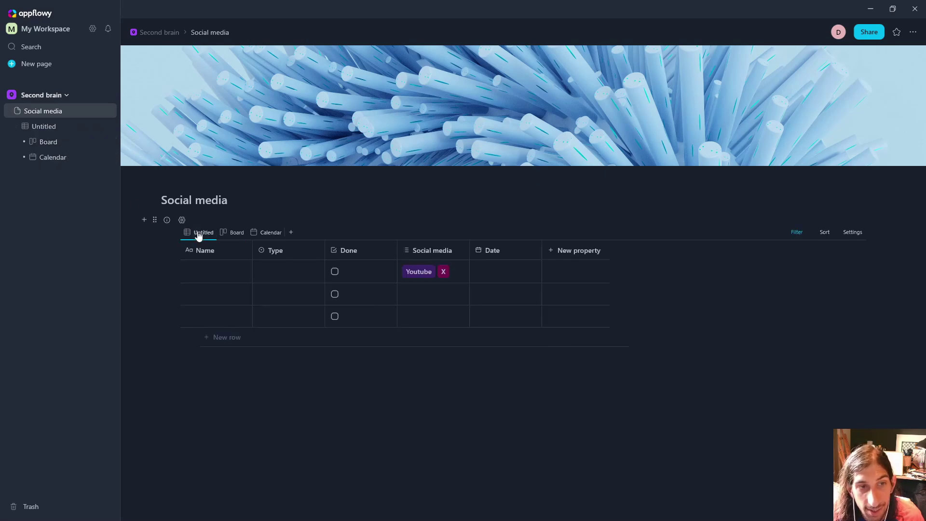
left_click(198, 232)
left_click(206, 247)
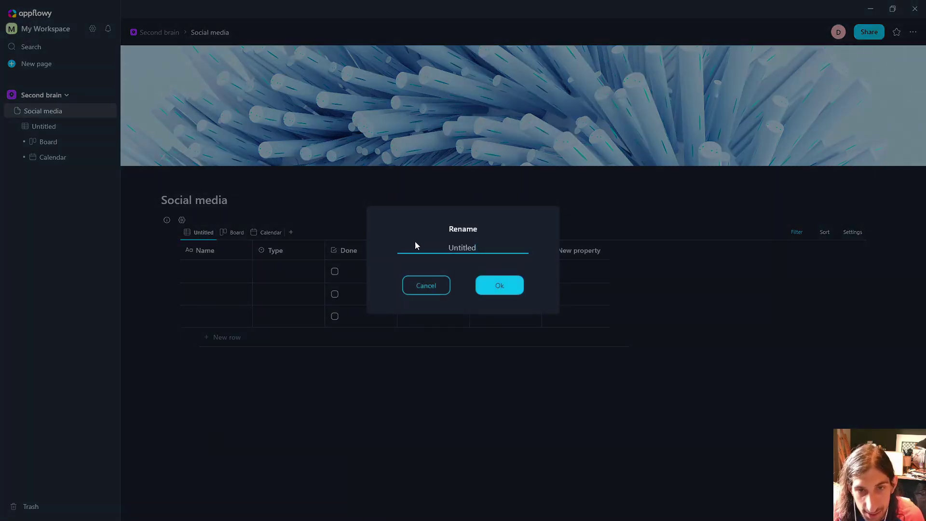
double_click(459, 247)
type("all ideas")
key("Return")
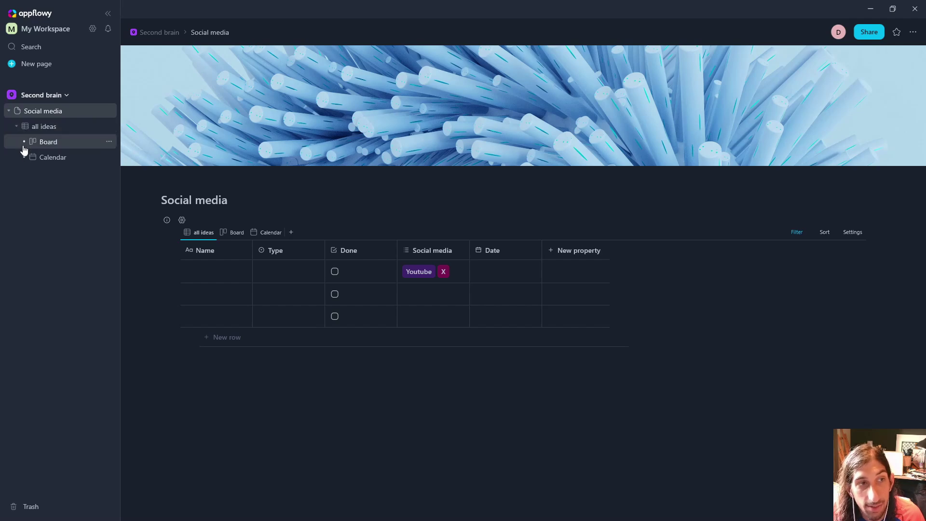
- Visit the all ideas, Board and Calendar view pages, then return to Social media
left_click(16, 131)
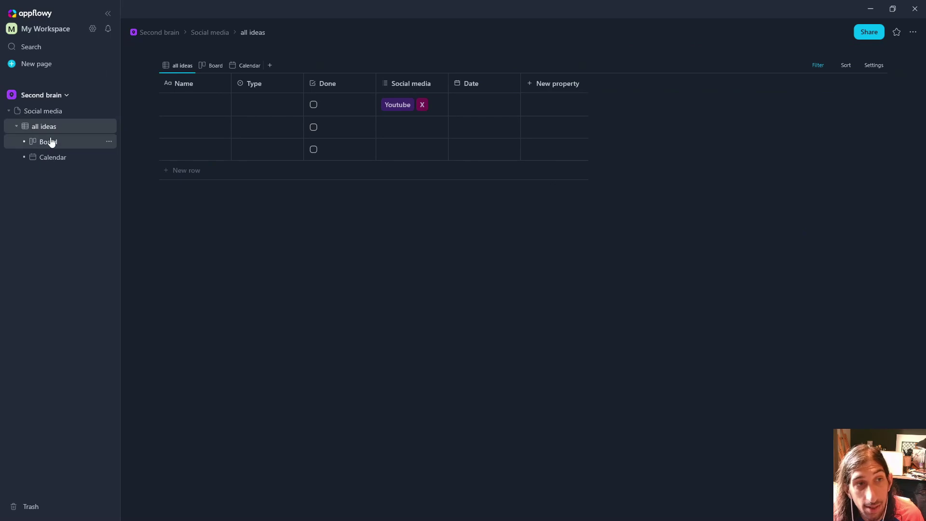
left_click(48, 144)
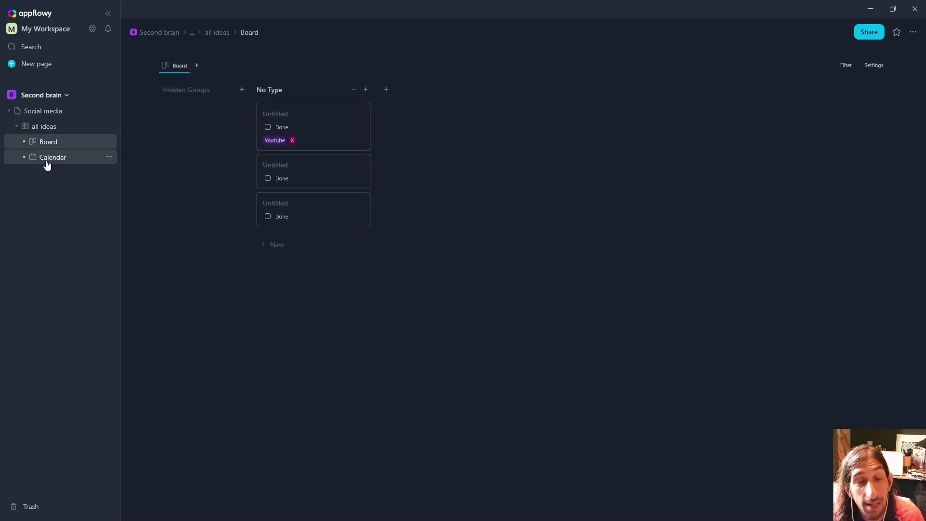
left_click(46, 159)
left_click(11, 111)
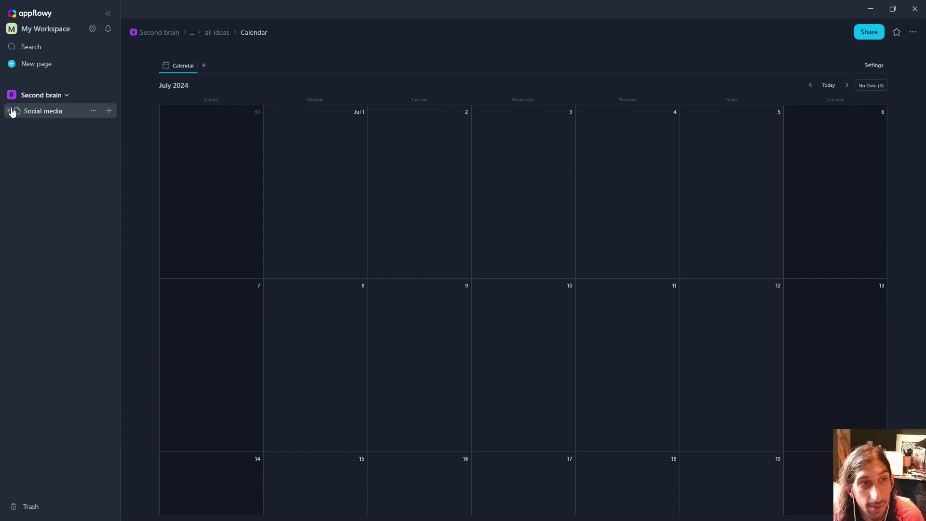
left_click(29, 114)
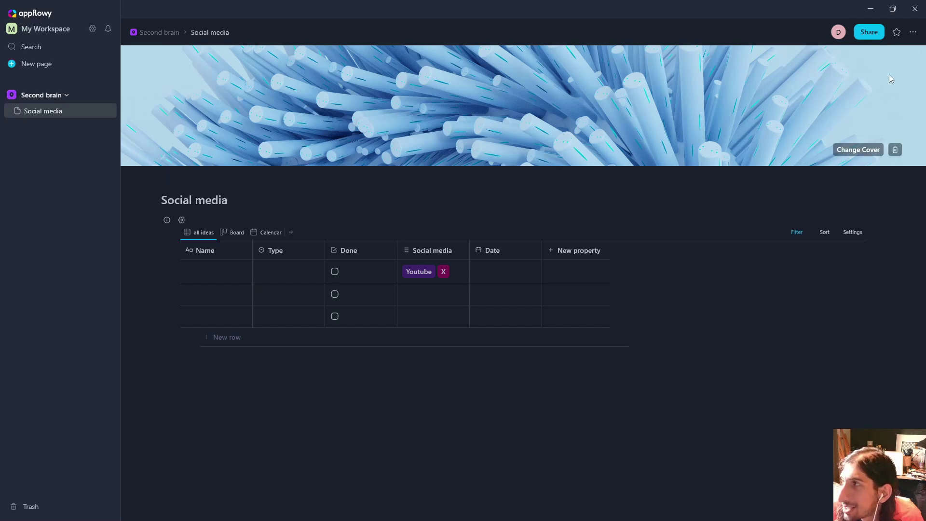
left_click(871, 32)
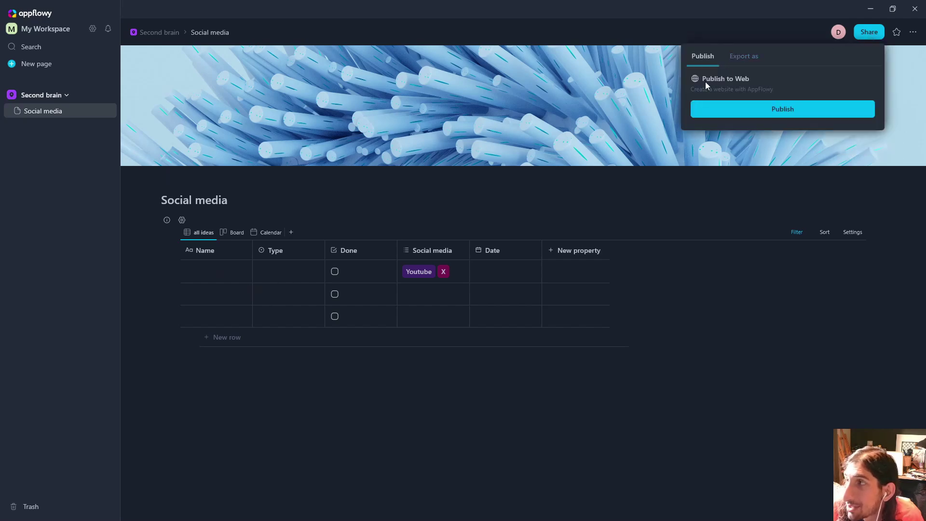
left_click(741, 57)
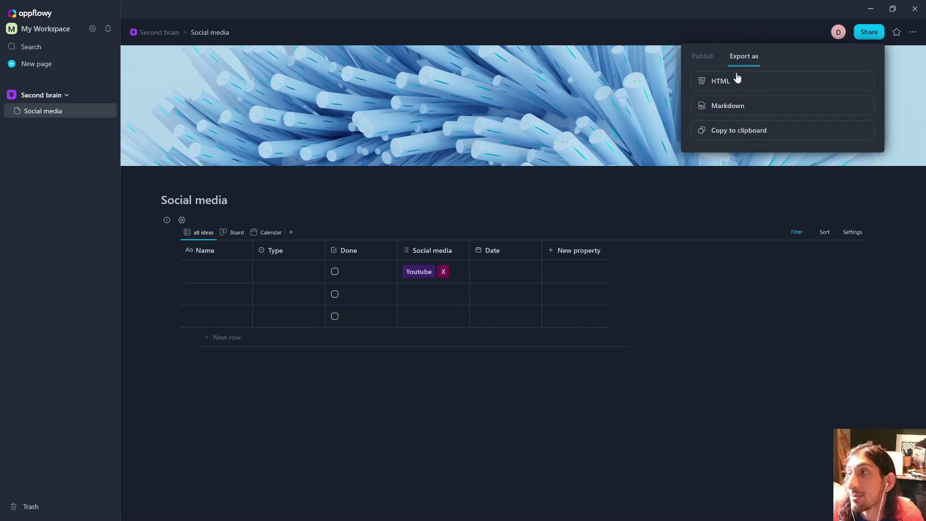
left_click(880, 37)
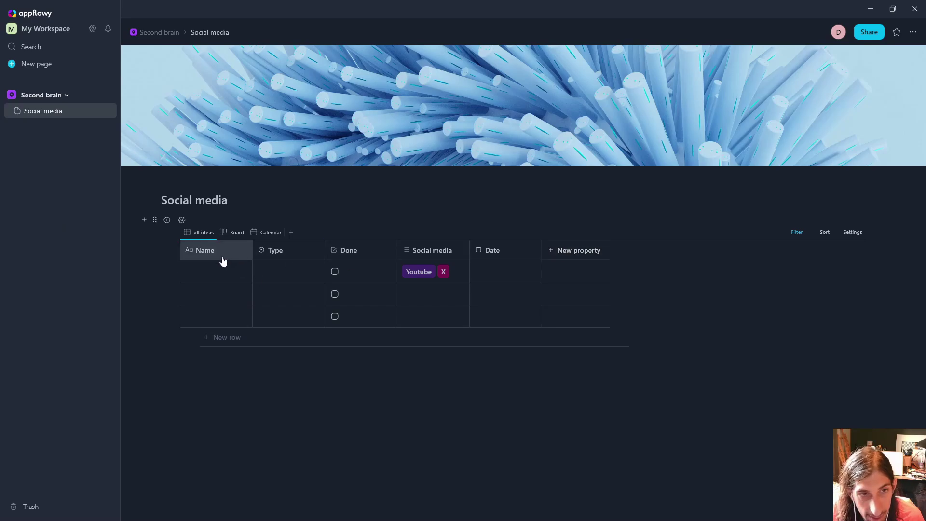
- Open the first Untitled row as a page and type / in its body to list blocks
left_click(242, 270)
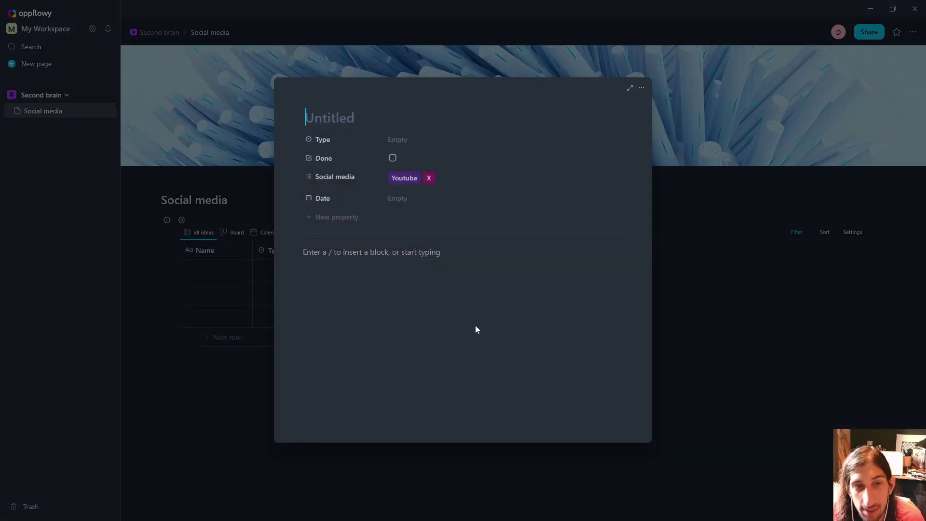
mouse_move(453, 111)
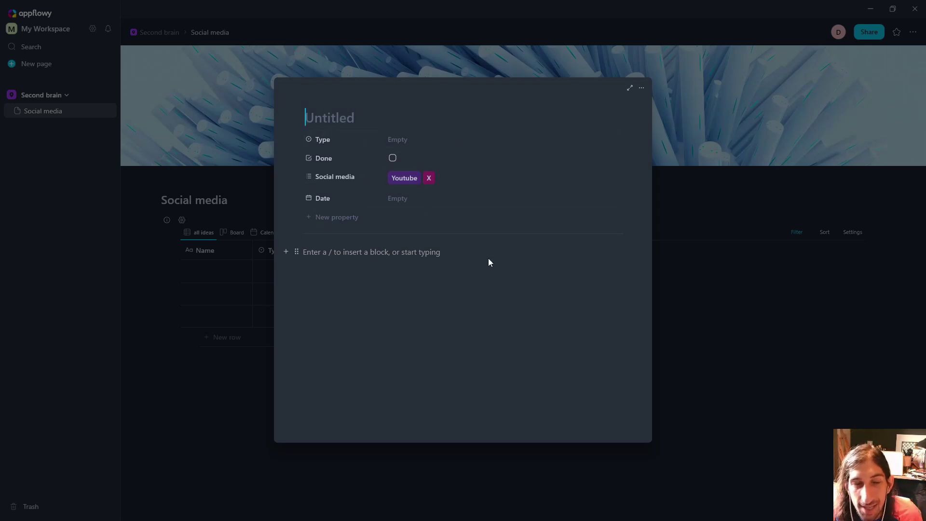
left_click(366, 251)
type("/")
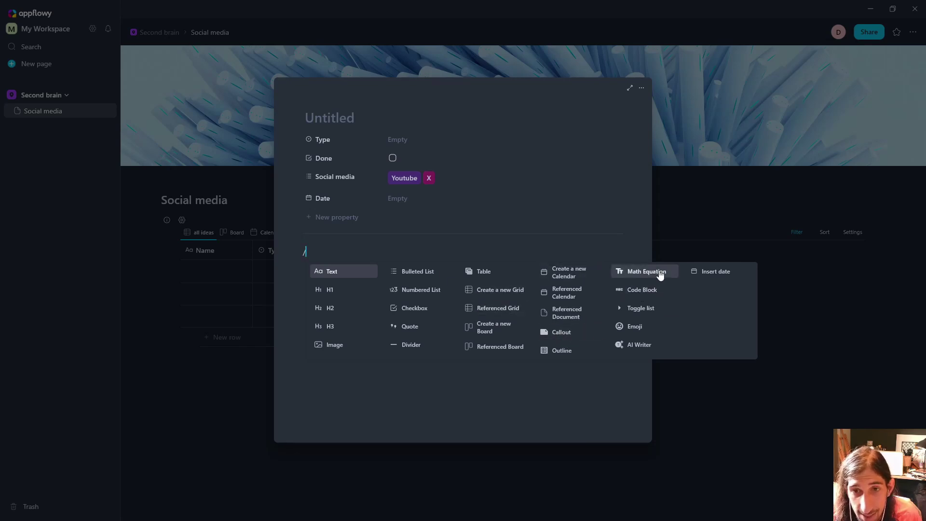
left_click(691, 271)
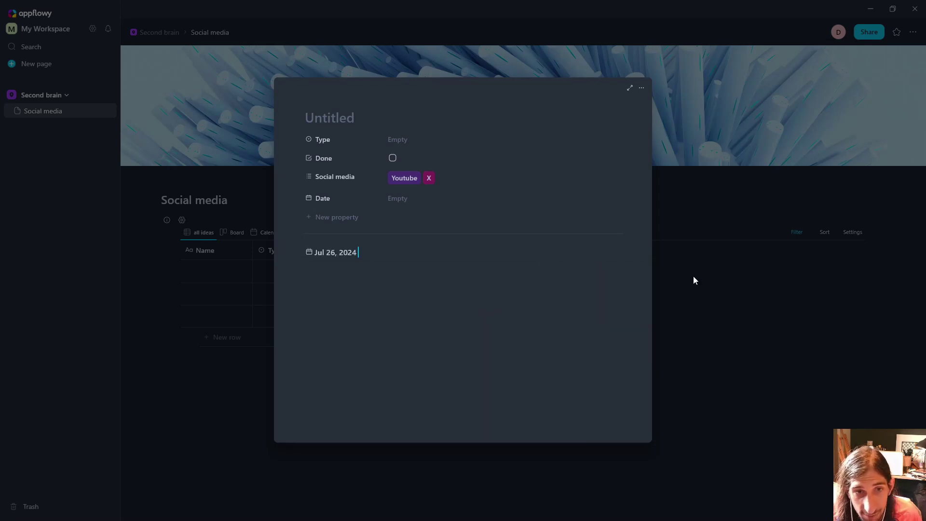
left_click(355, 254)
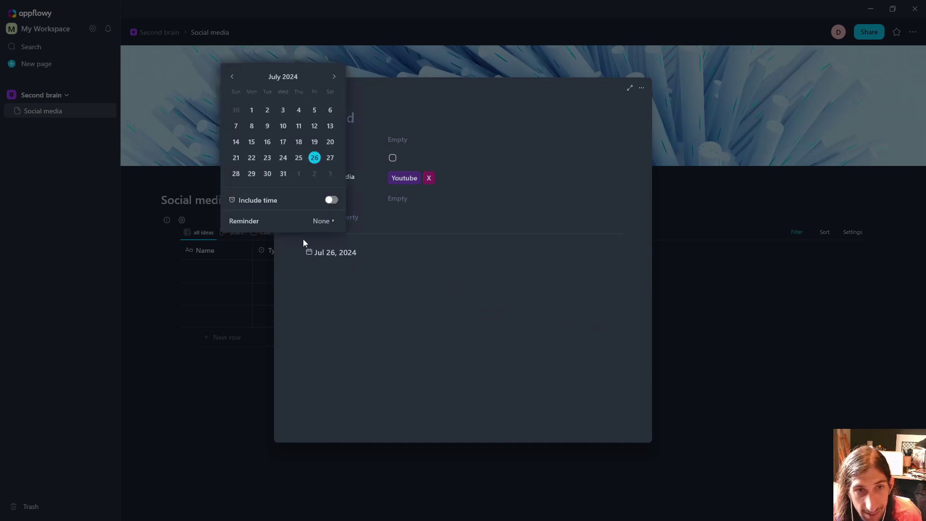
left_click(284, 174)
left_click(386, 283)
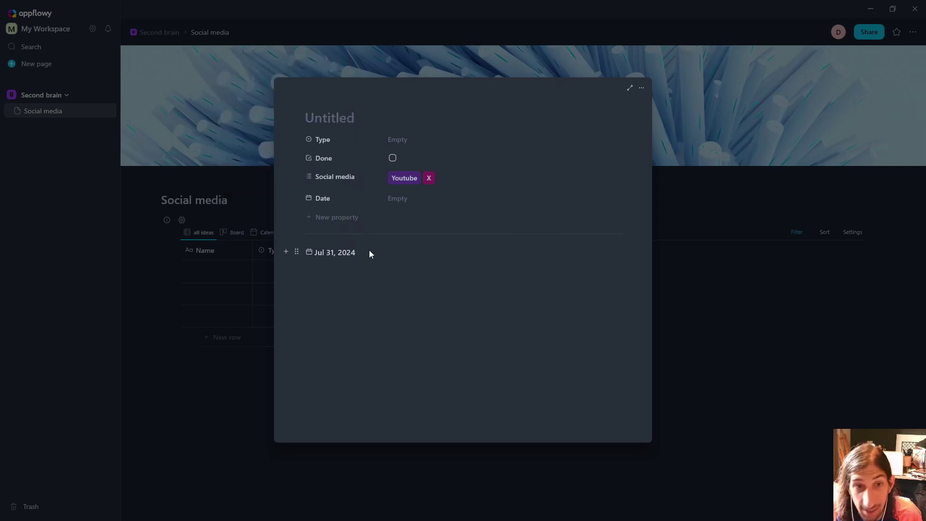
key("BackSpace")
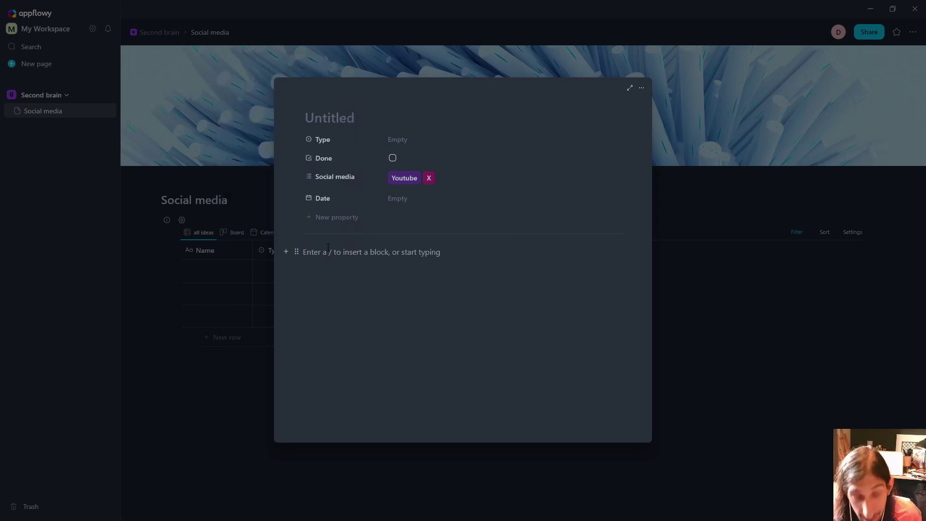
type("/")
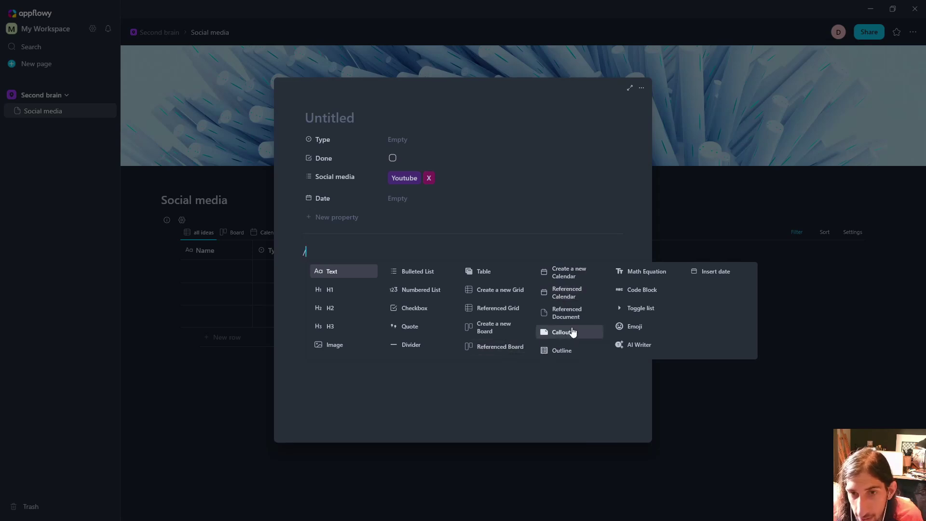
- Cancel the AI Writer prompt, dismiss the block list, and close the row page
left_click(641, 345)
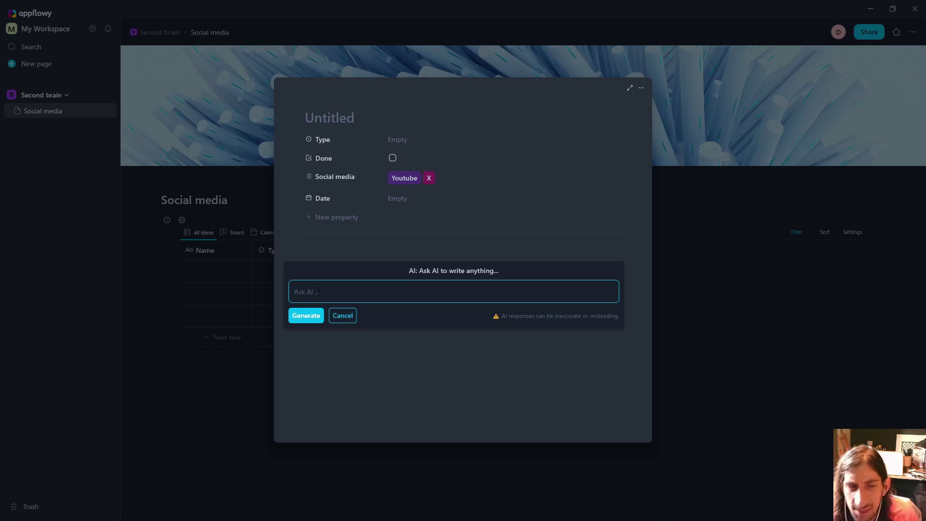
left_click(342, 316)
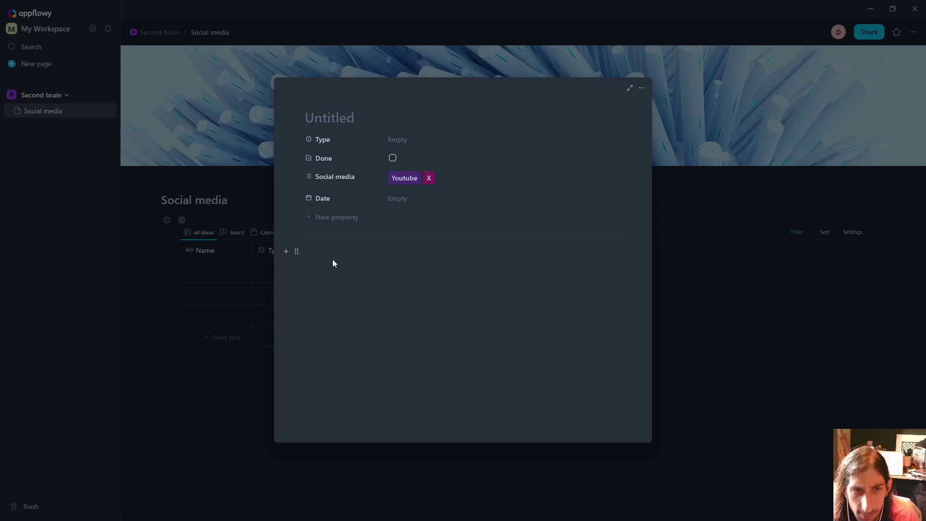
left_click(287, 252)
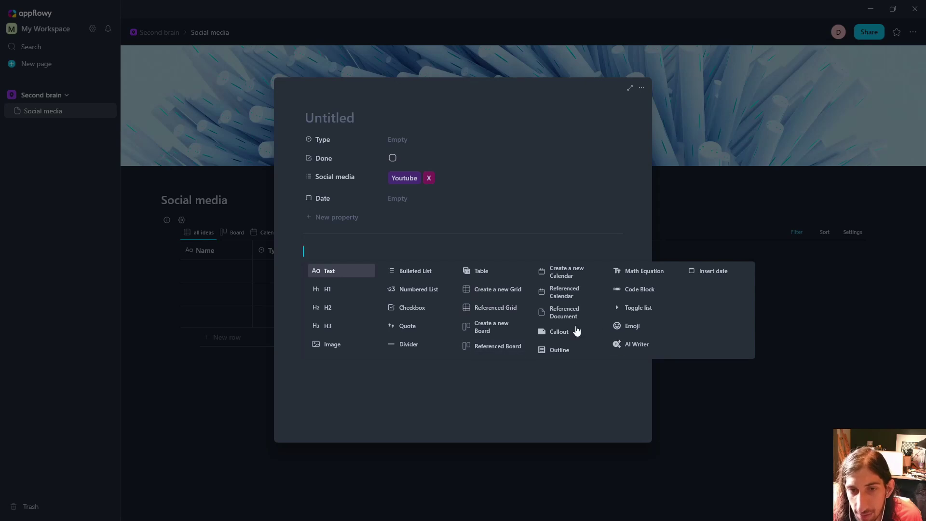
left_click(751, 384)
left_click(750, 384)
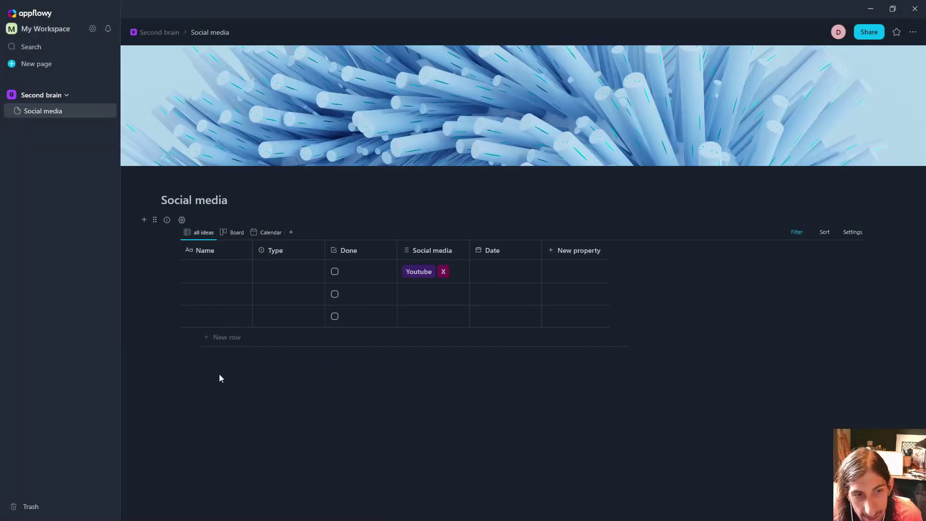
- Show a Count calculation of 3 rows under the Name column
left_click(226, 360)
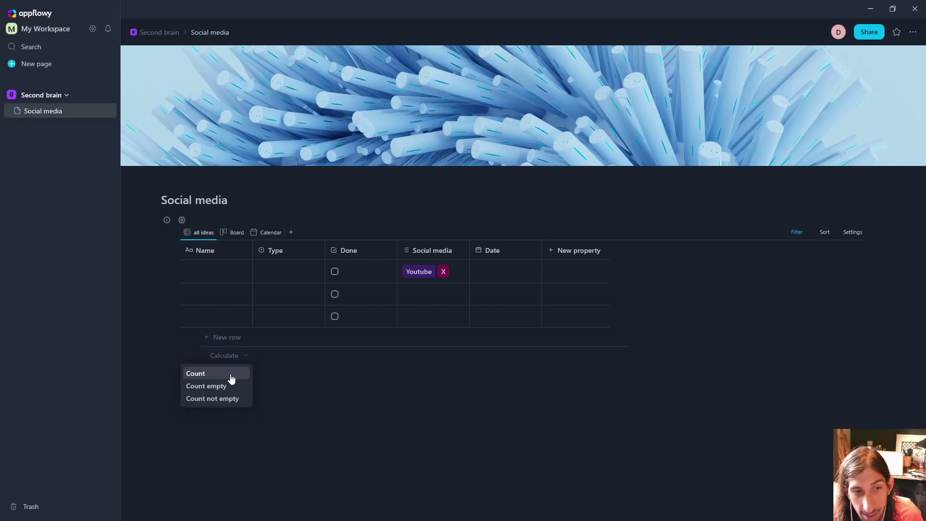
left_click(241, 375)
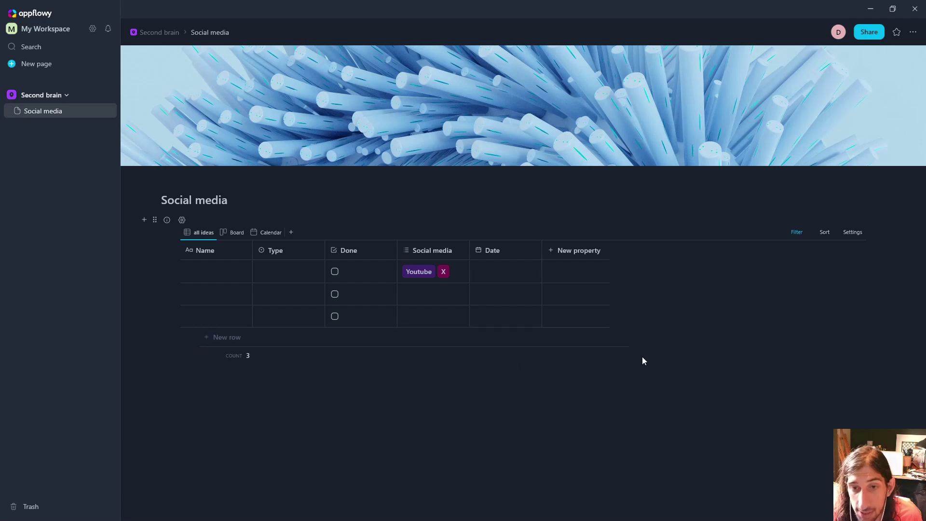
scroll(482, 366, "down", 1)
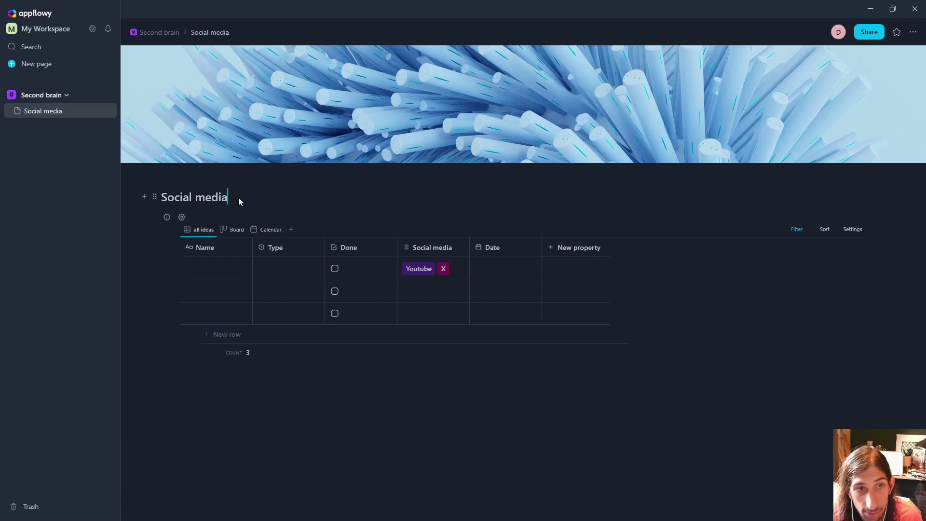
- Add a Heading 3 reading 'Social media ideas' below the title
key("Return")
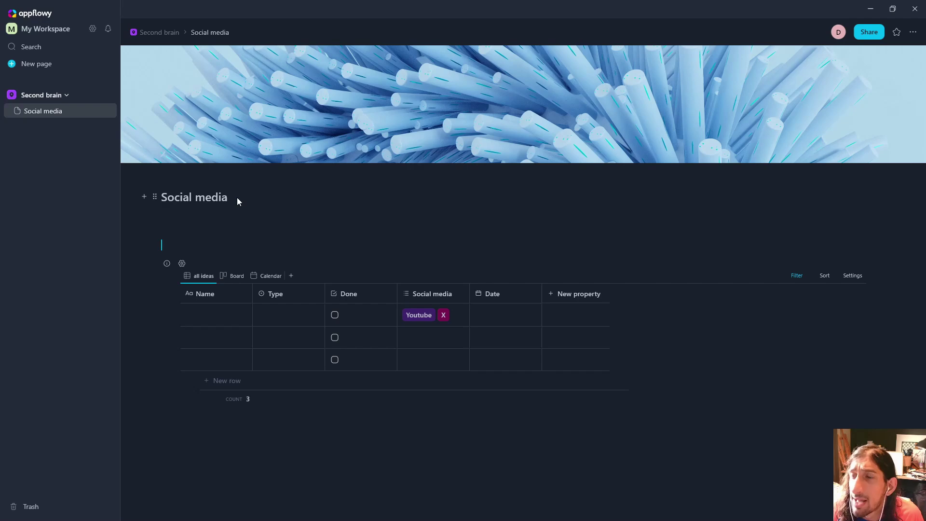
type("### ")
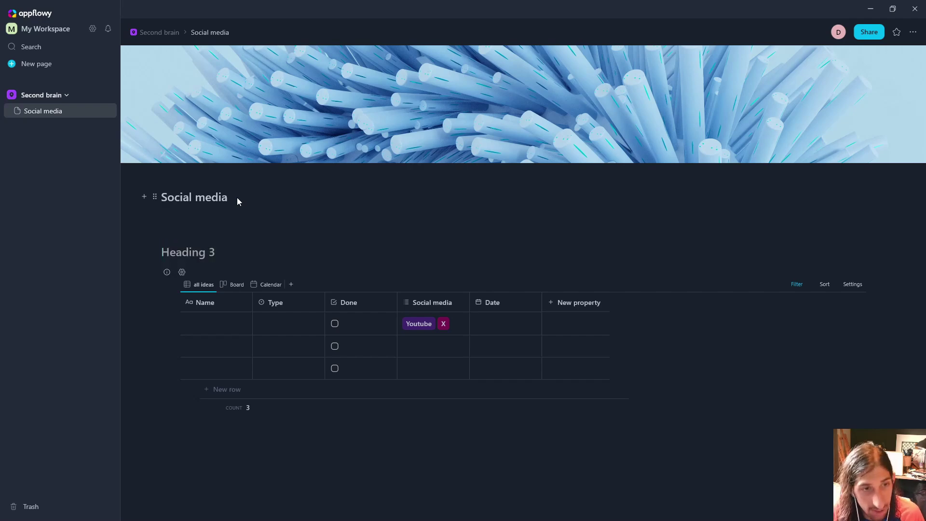
type("Yo")
key("BackSpace")
key("BackSpace")
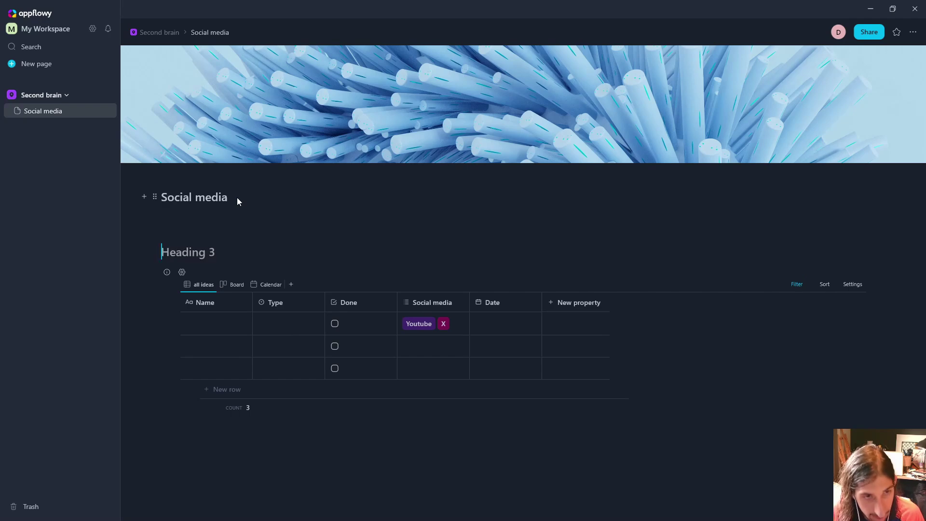
type("Social media ")
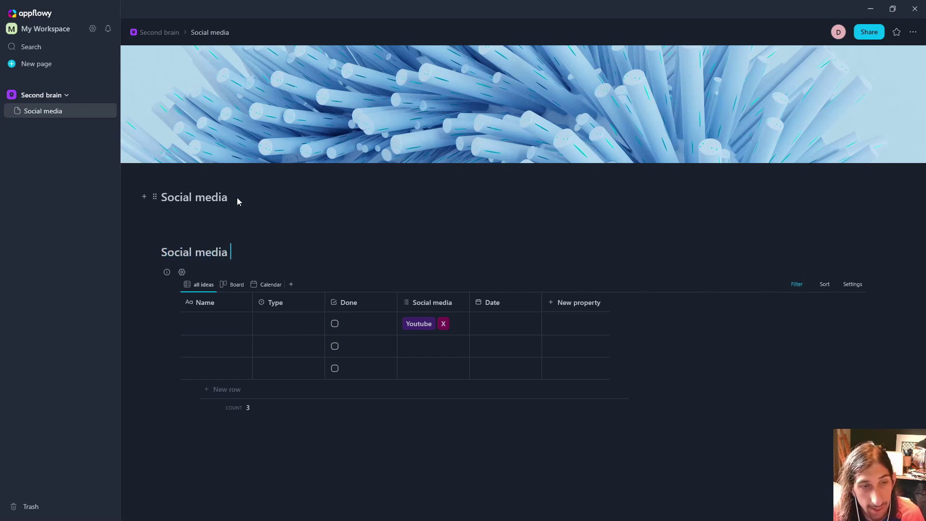
type("ideas")
- Create a blank document page inside Second brain and start a Heading 3 line
mouse_move(107, 98)
left_click(108, 98)
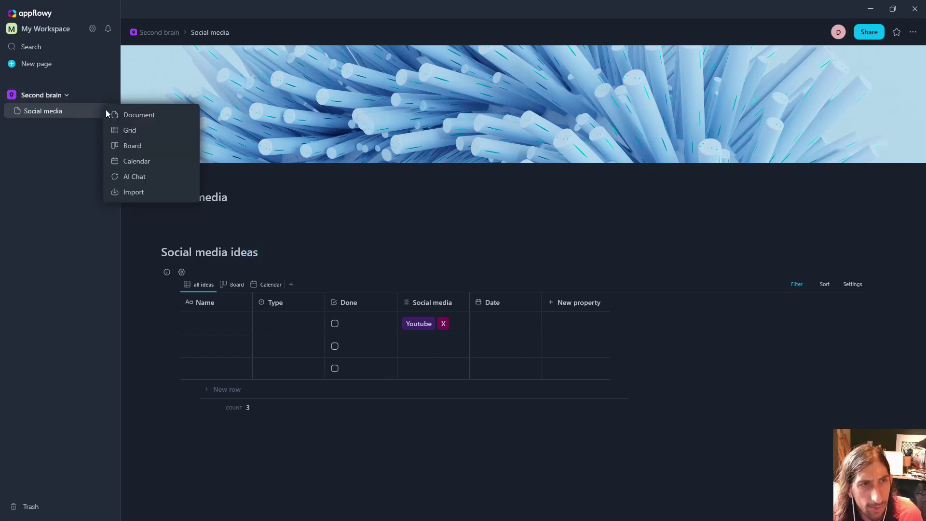
left_click(125, 116)
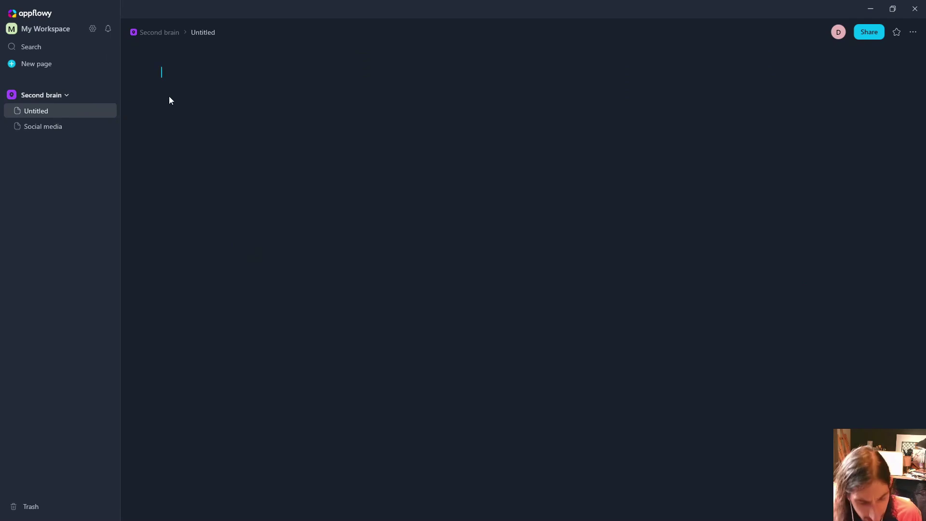
type("### hom")
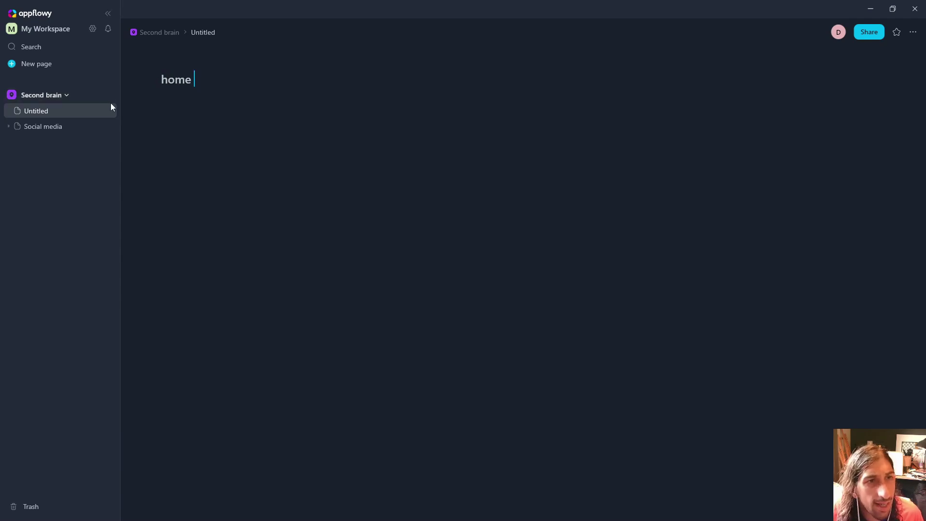
left_click(215, 58)
left_click(218, 48)
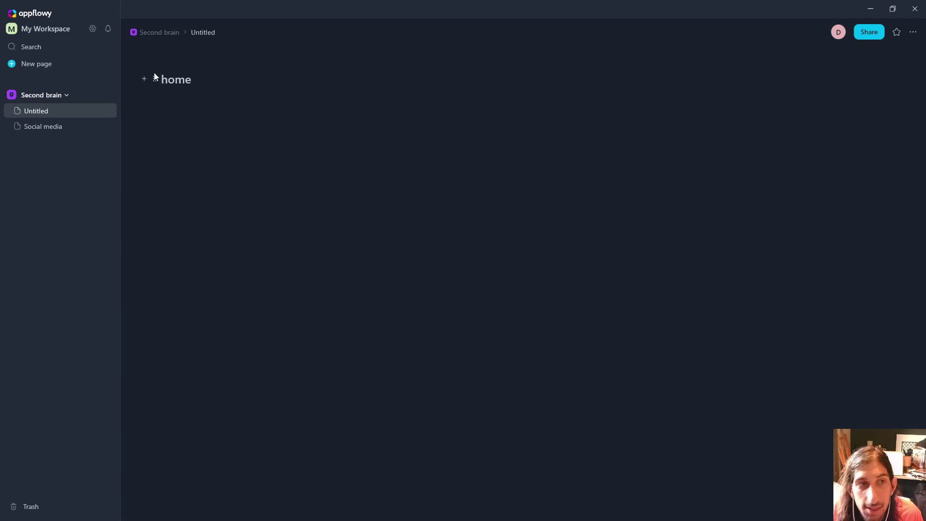
- Make the heading read 'Home' and start a new line below it
left_click(199, 33)
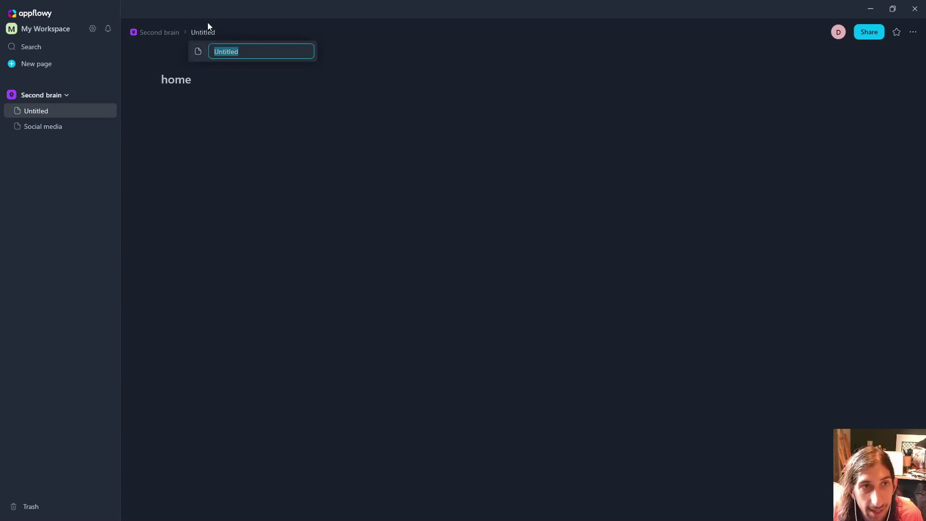
left_click(207, 32)
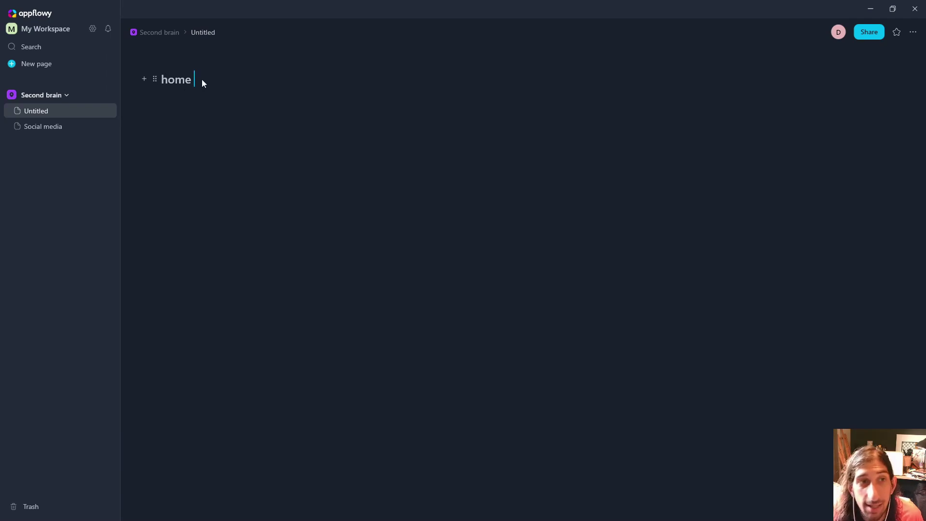
key("BackSpace")
key("BackSpace")
key("BackSpace")
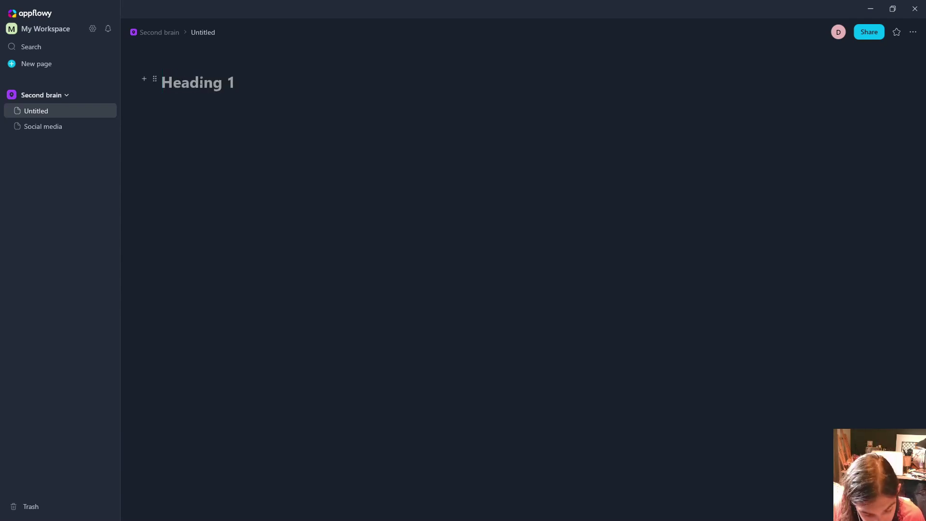
type("Social")
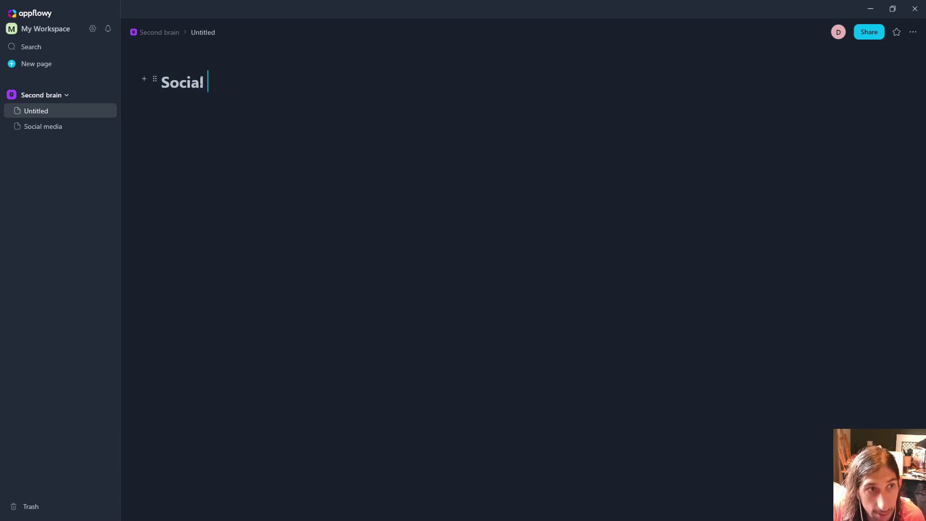
key("BackSpace")
key("BackSpace")
key("BackSpace")
key("BackSpace")
key("BackSpace")
type("Home")
key("Return")
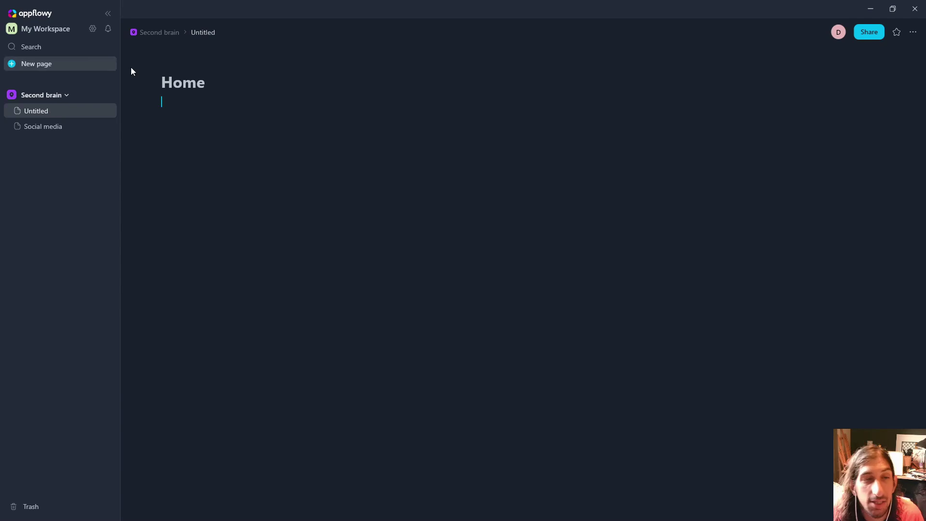
- Name the page 'Home' and type / in its body to list blocks
left_click(210, 33)
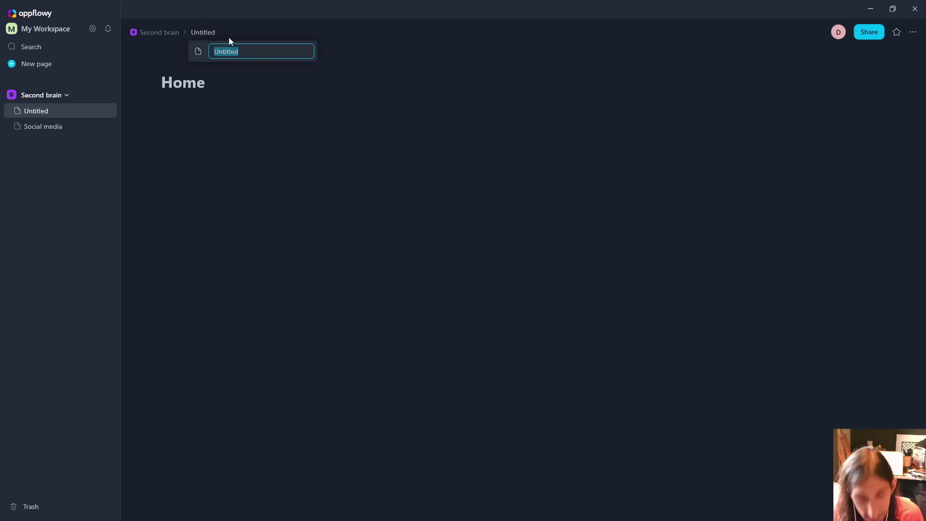
left_click(224, 93)
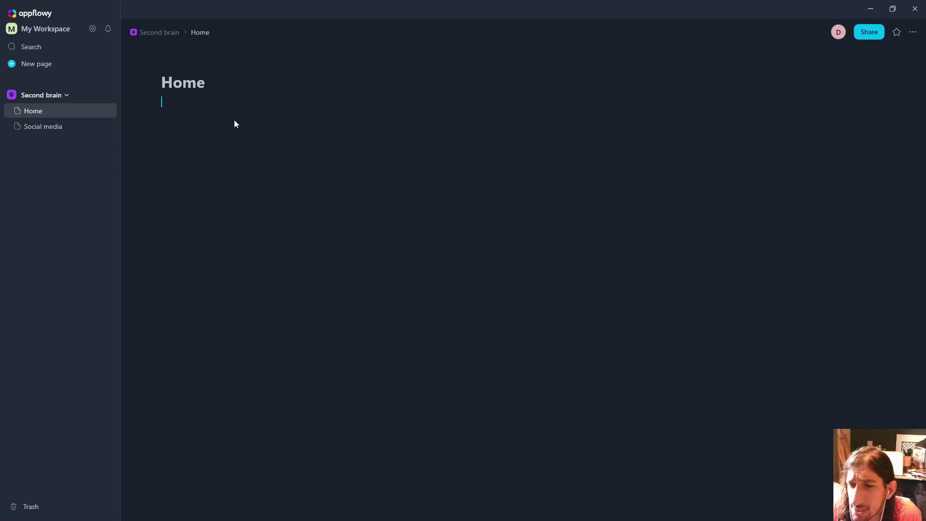
type("/")
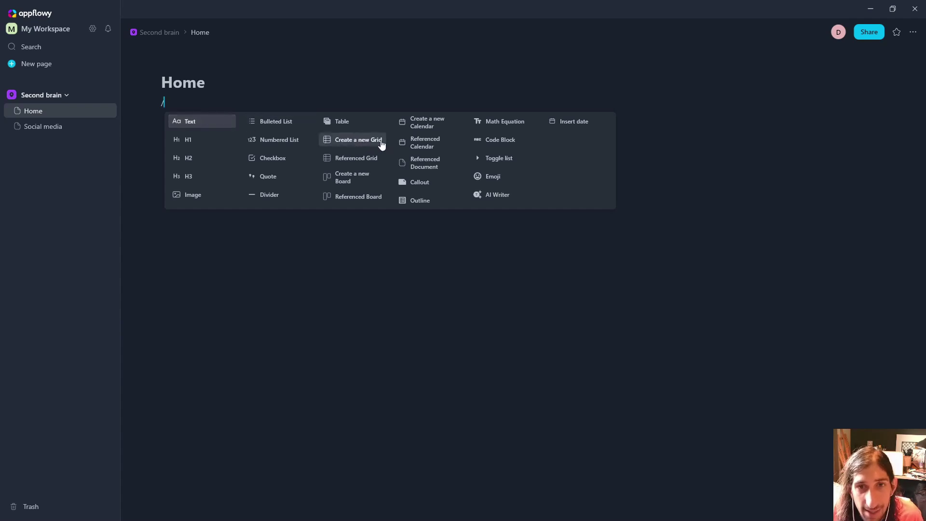
- Insert a Referenced Document link to the Social media page into Home
left_click(436, 170)
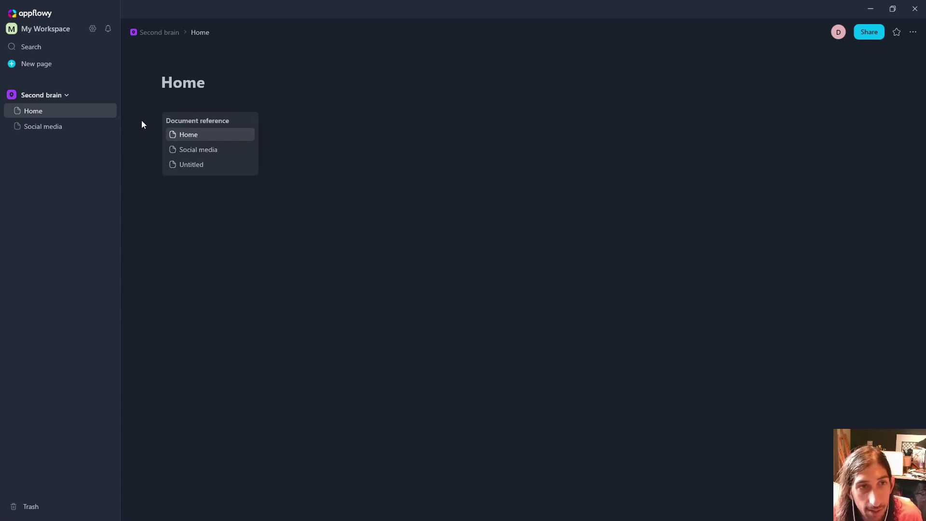
left_click(207, 151)
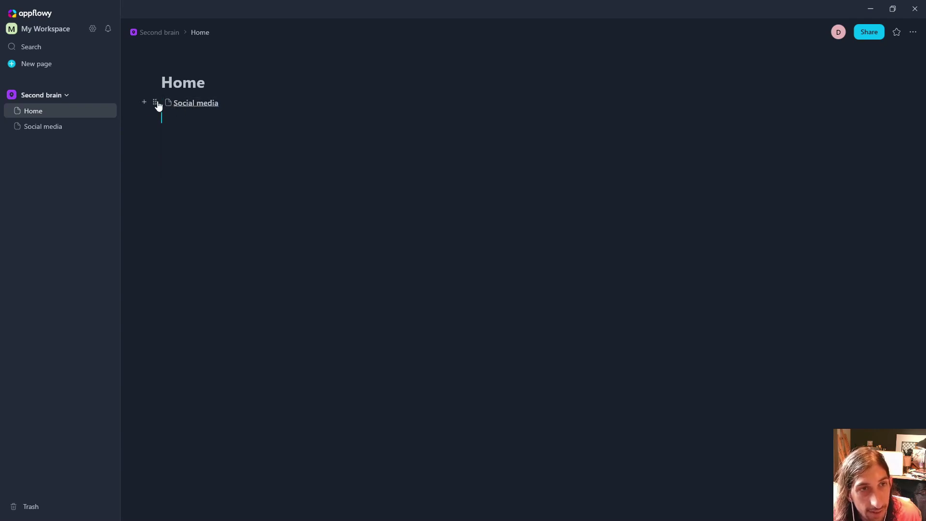
left_click(156, 104)
left_click(167, 103)
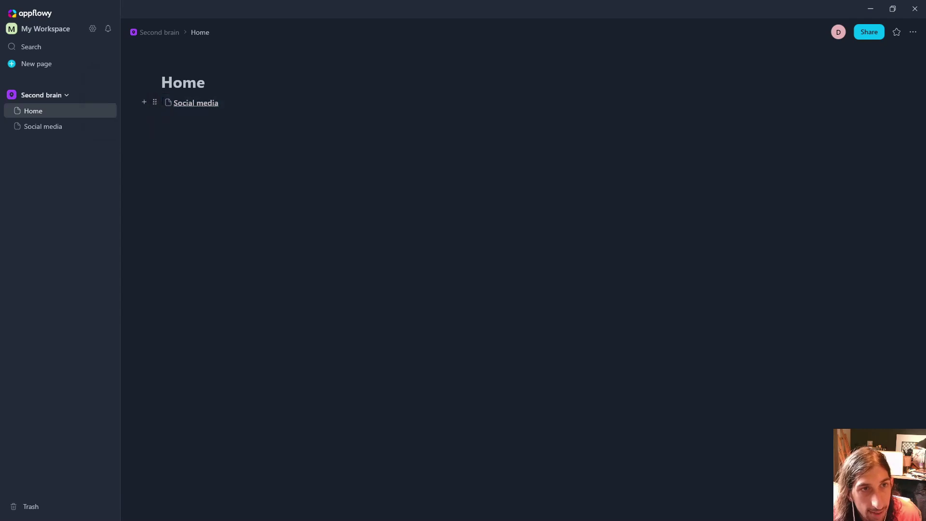
- Give the Social media page a smiling emoji icon, then return to Home
left_click(55, 126)
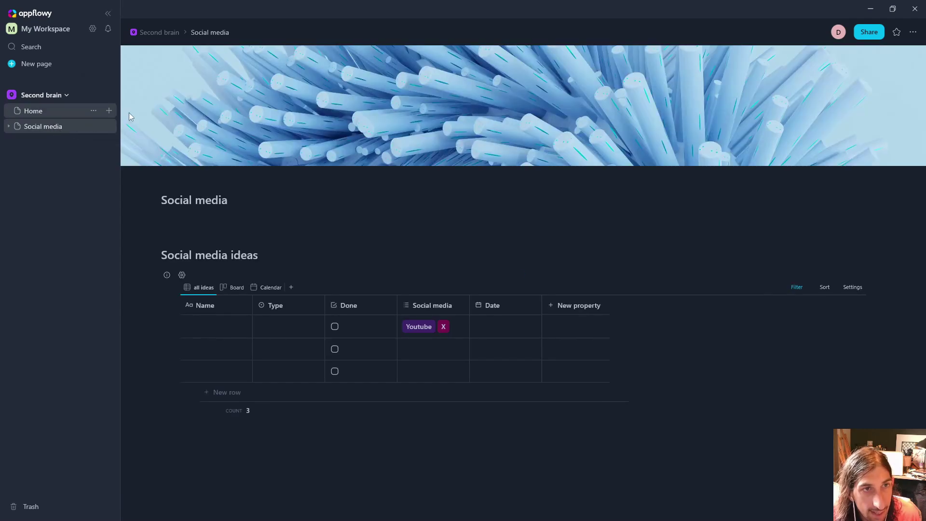
left_click(181, 181)
left_click(108, 262)
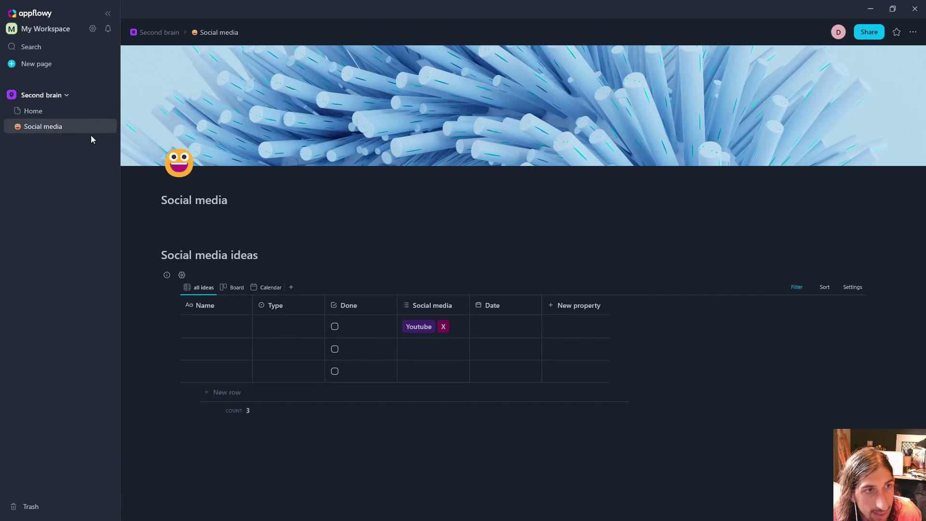
left_click(58, 110)
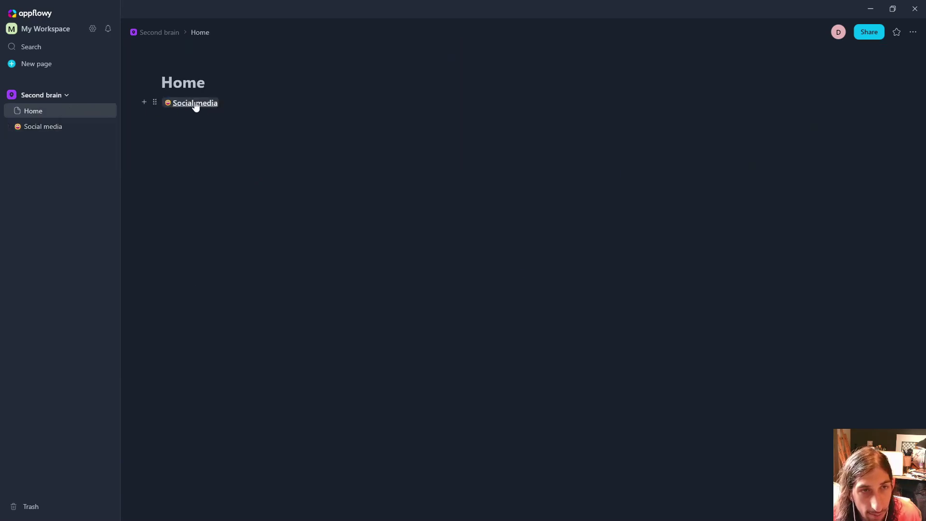
- Check the link's copy and paste options, dismiss them, and move to the line below
right_click(195, 105)
left_click(154, 117)
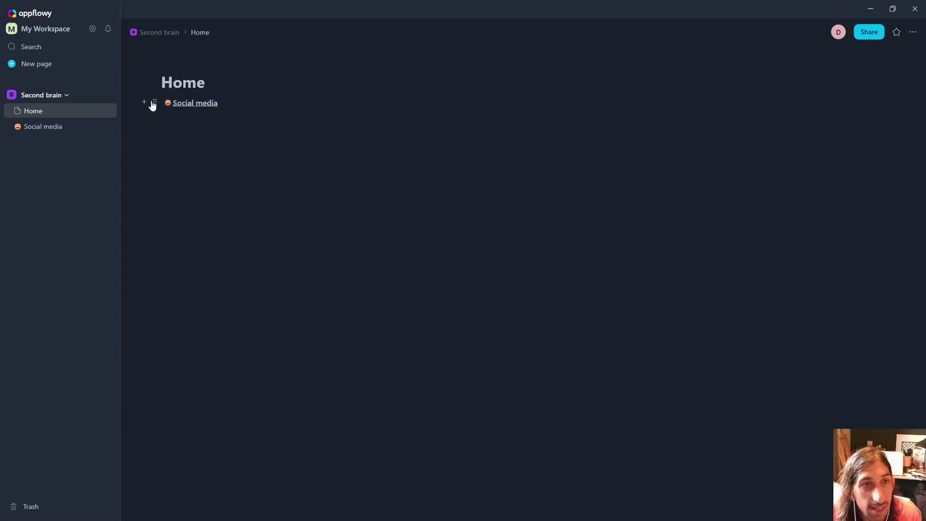
right_click(216, 107)
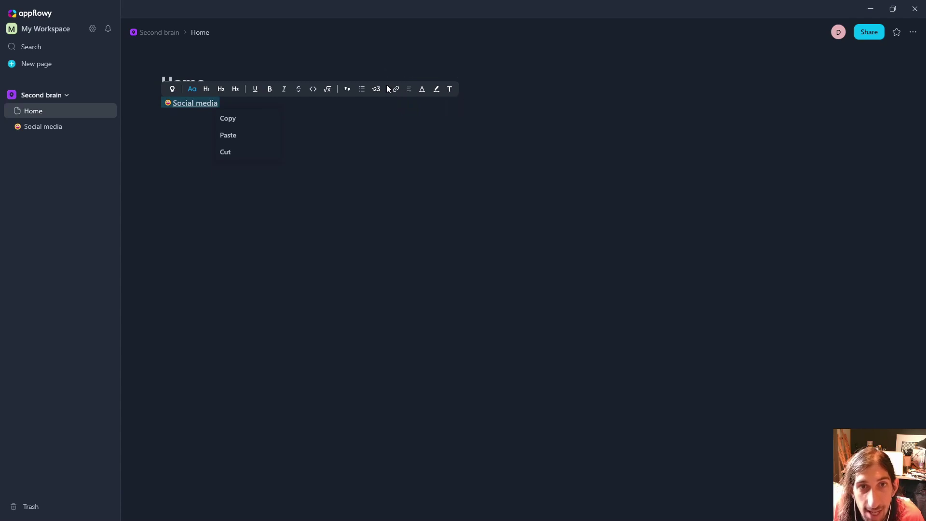
left_click(296, 113)
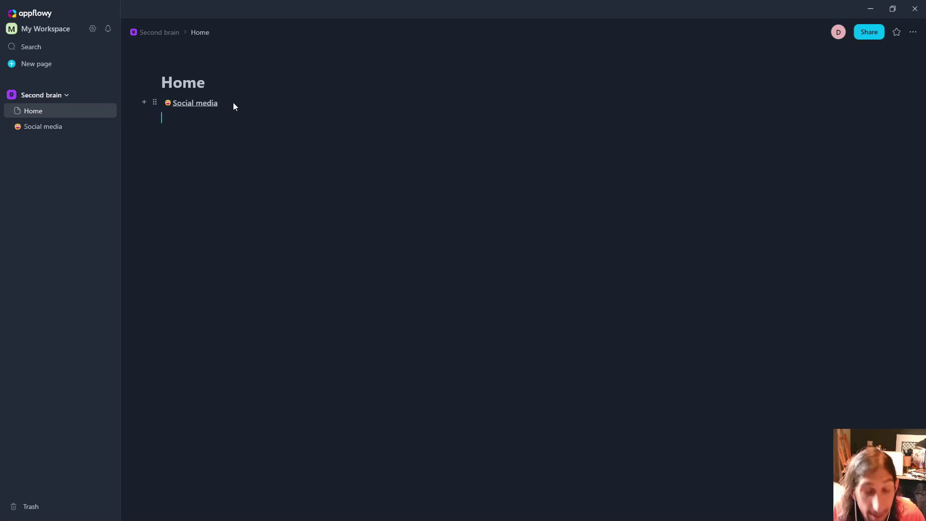
- Insert and then delete a divider below the Home link, then open the Social media page
type("/")
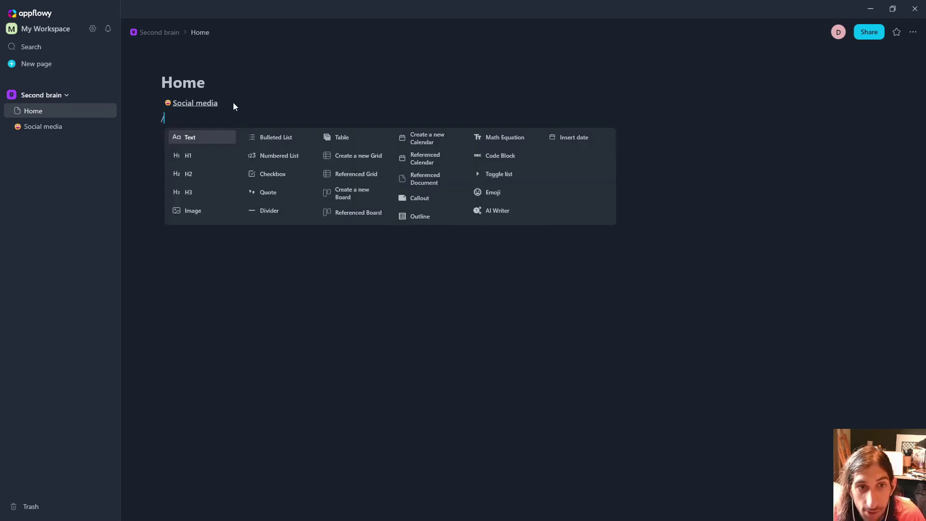
left_click(270, 212)
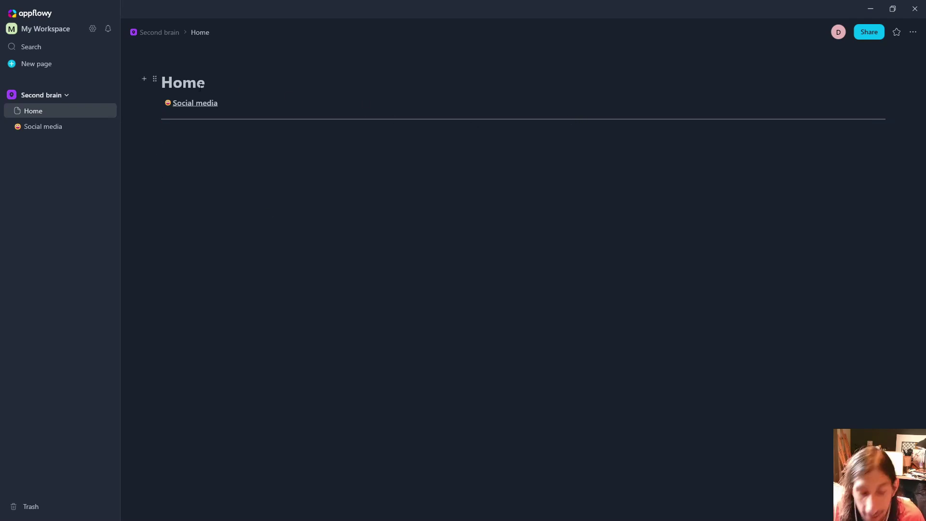
left_click(242, 121)
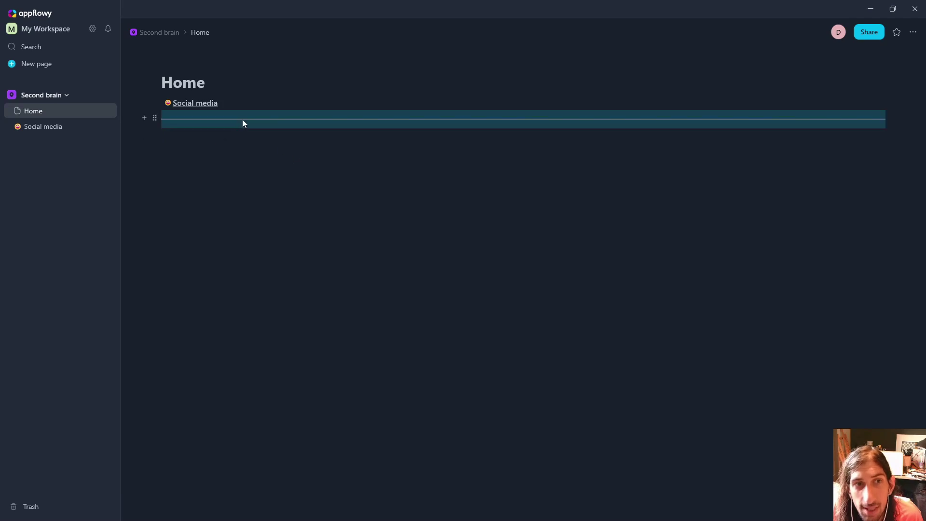
key("BackSpace")
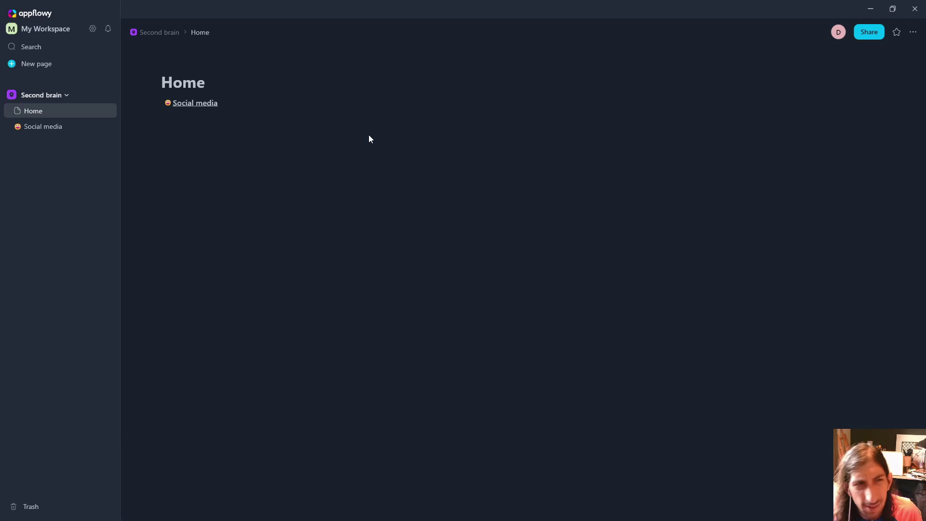
left_click(83, 130)
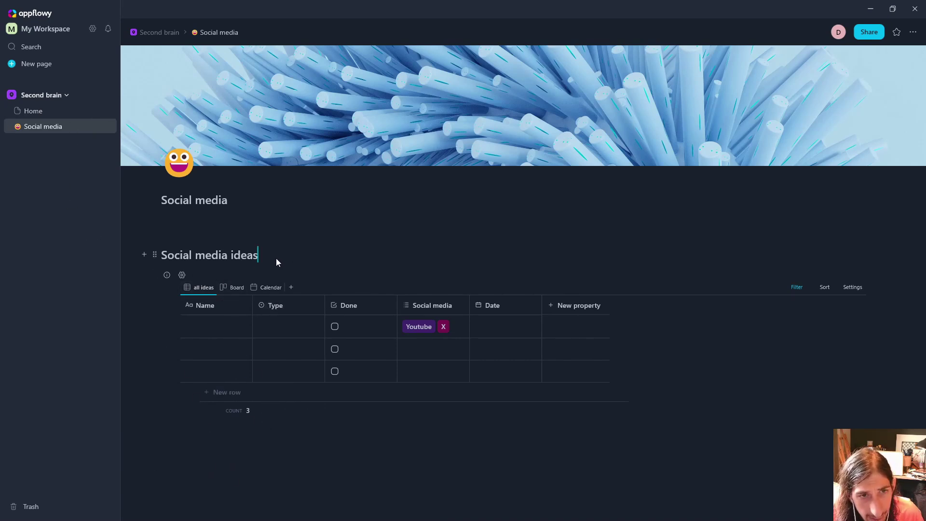
- On Home, embed a Referenced Grid of 'all ideas' below the Social media link
left_click(59, 112)
left_click(227, 103)
key("Return")
type("/")
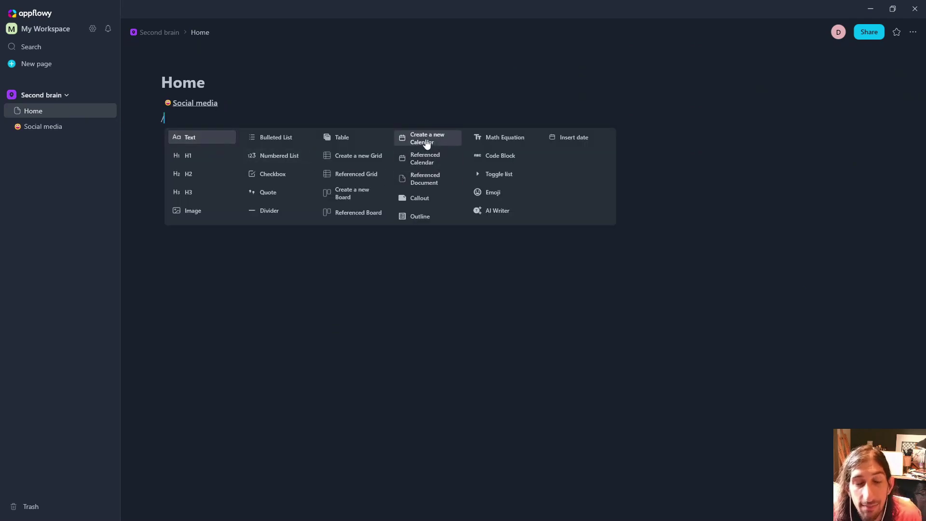
left_click(347, 177)
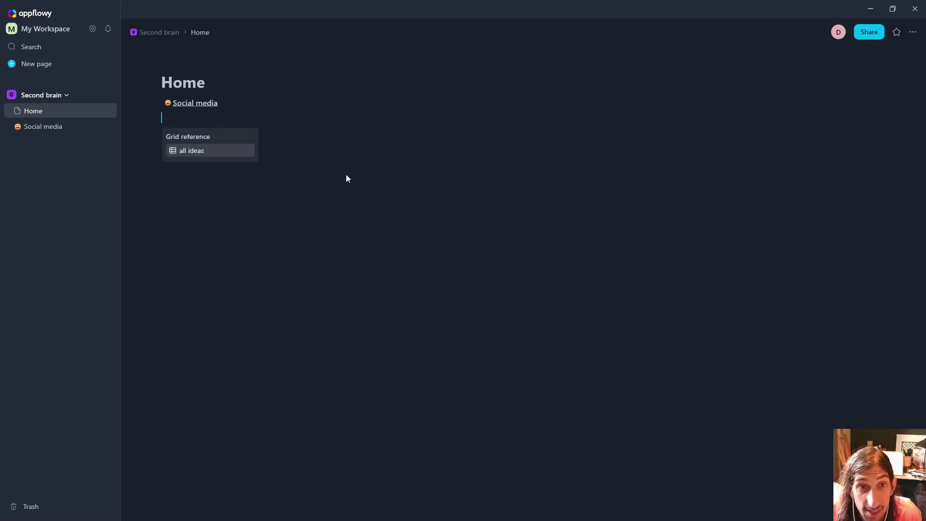
left_click(191, 152)
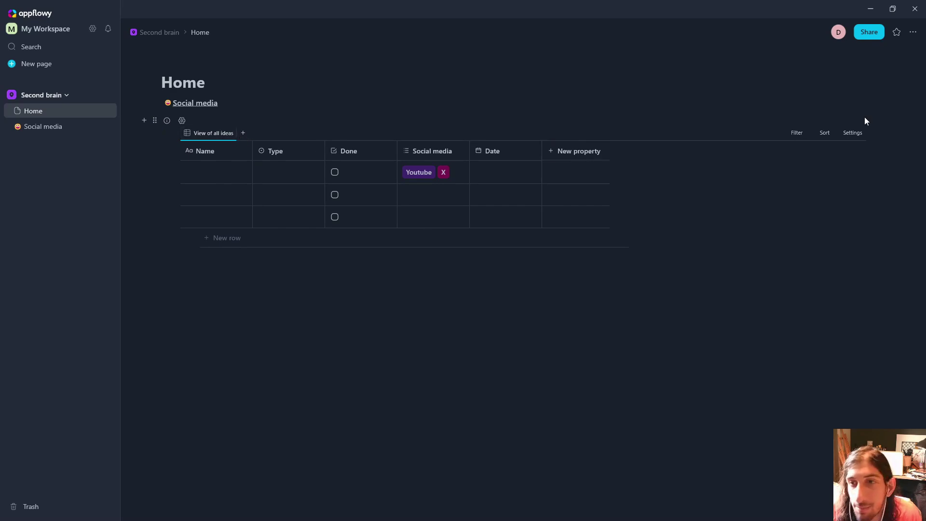
- Look at the embedded grid's filter options, then undo to remove the grid
left_click(798, 134)
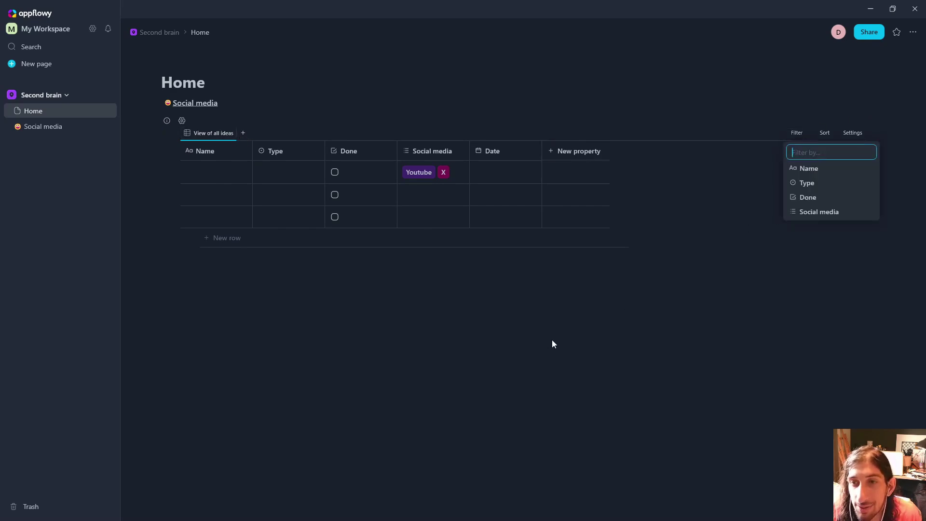
left_click(195, 325)
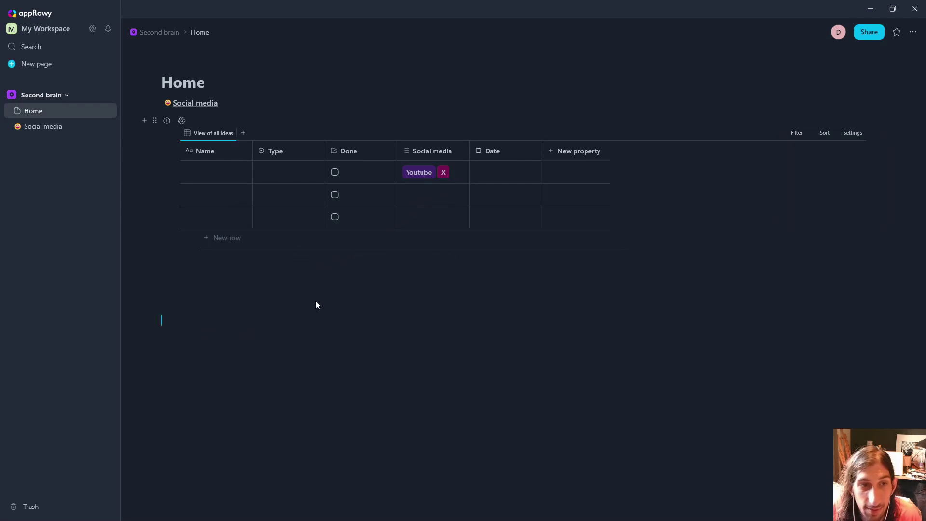
key("BackSpace")
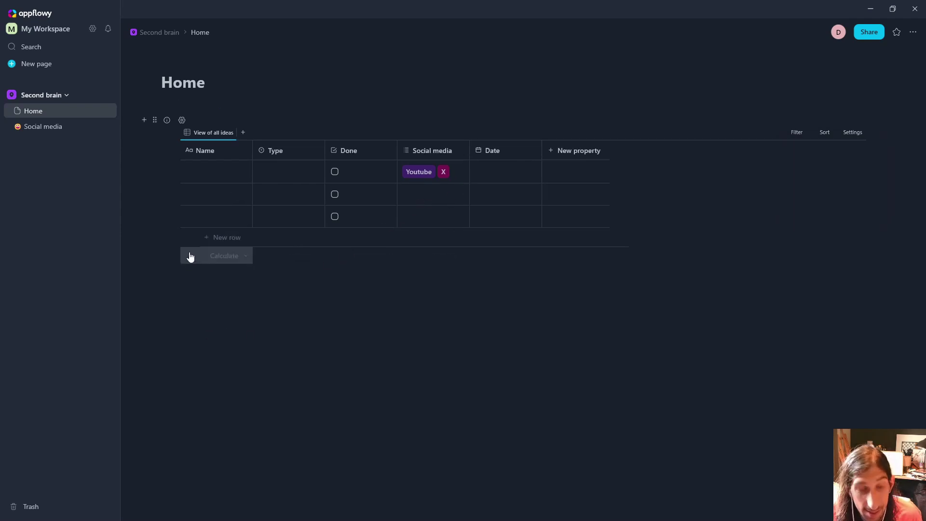
key("ctrl+z")
key("ctrl+z")
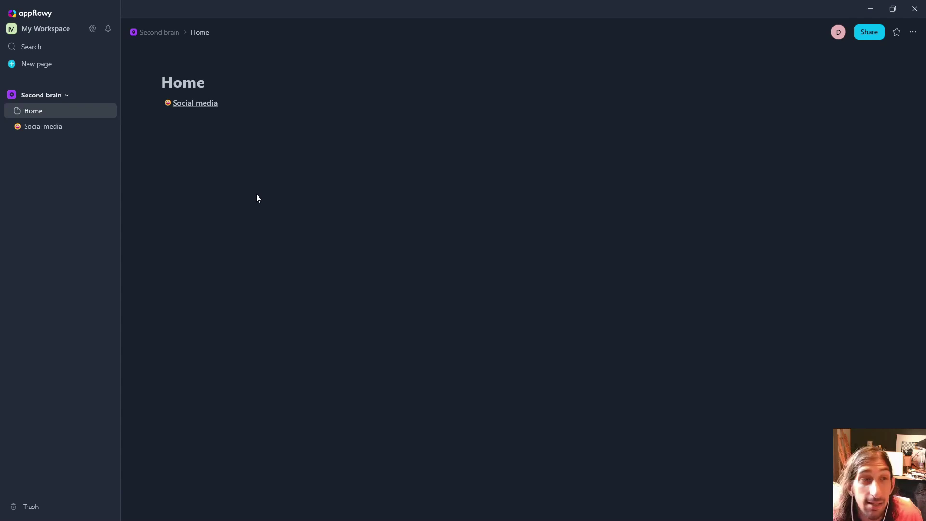
left_click(71, 126)
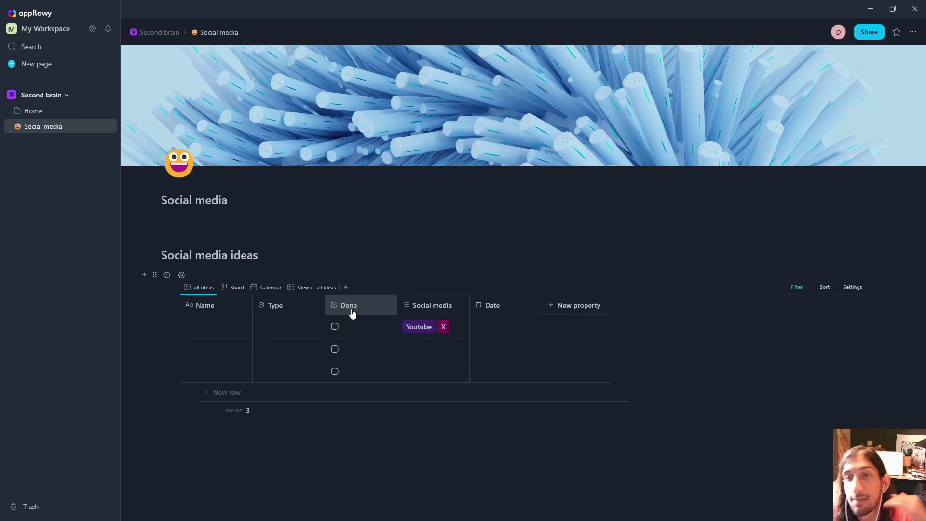
left_click(67, 117)
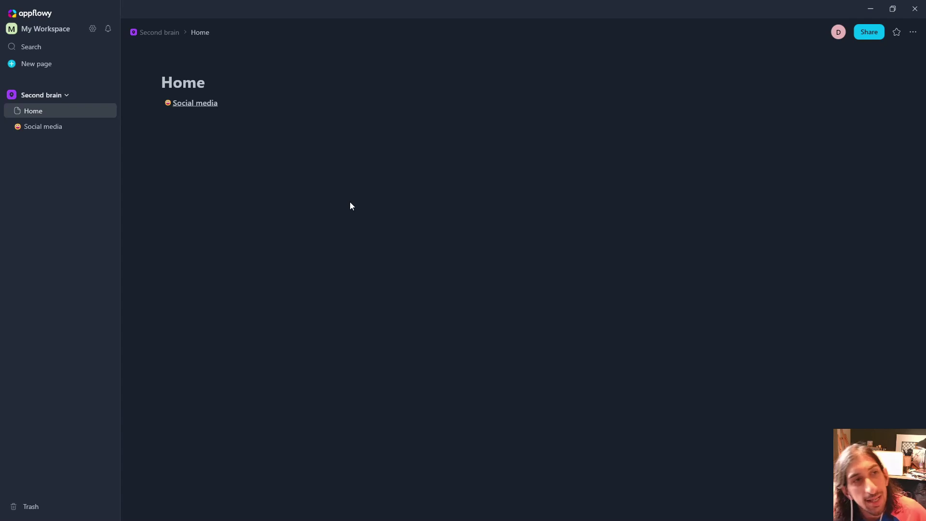
mouse_move(176, 101)
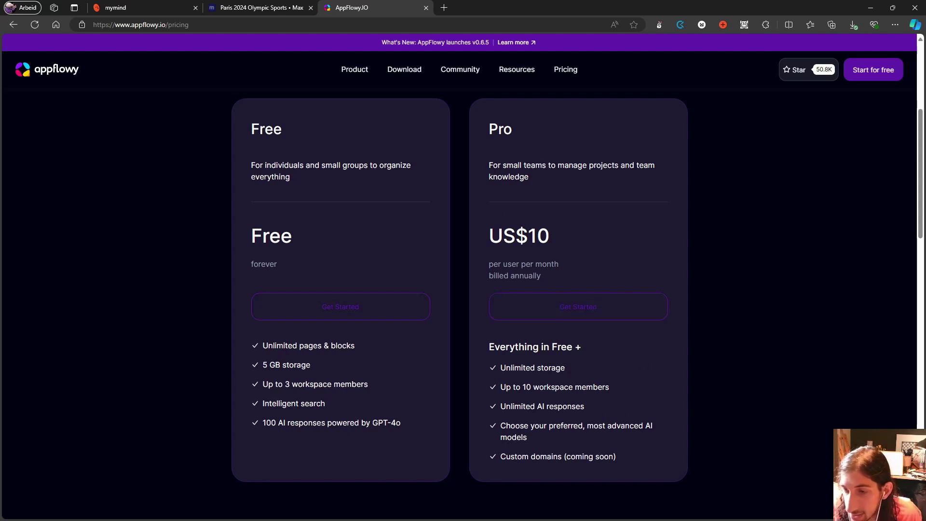
- Return from the pricing web page to the AppFlowy desktop app
key("alt+Tab")
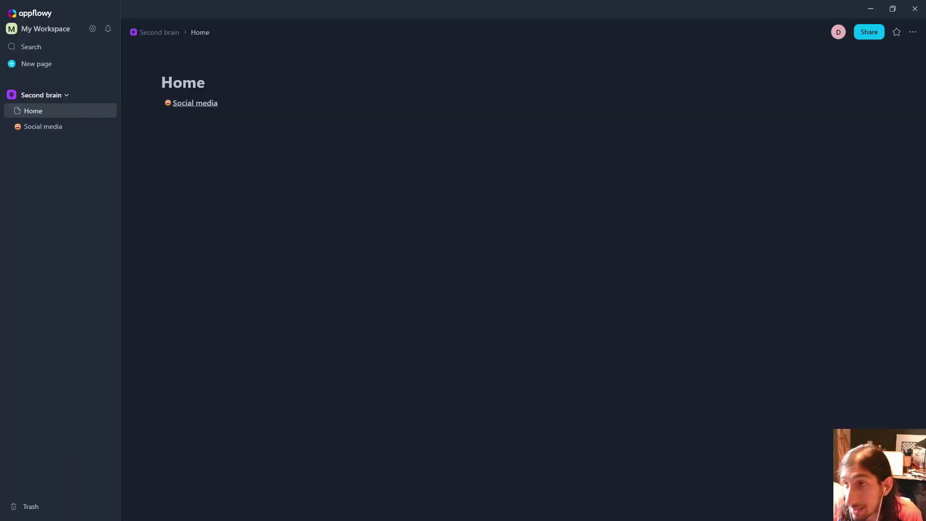
- Browse AI Settings and Shortcuts in settings, ending on Plan with the Free plan and add-ons
left_click(93, 29)
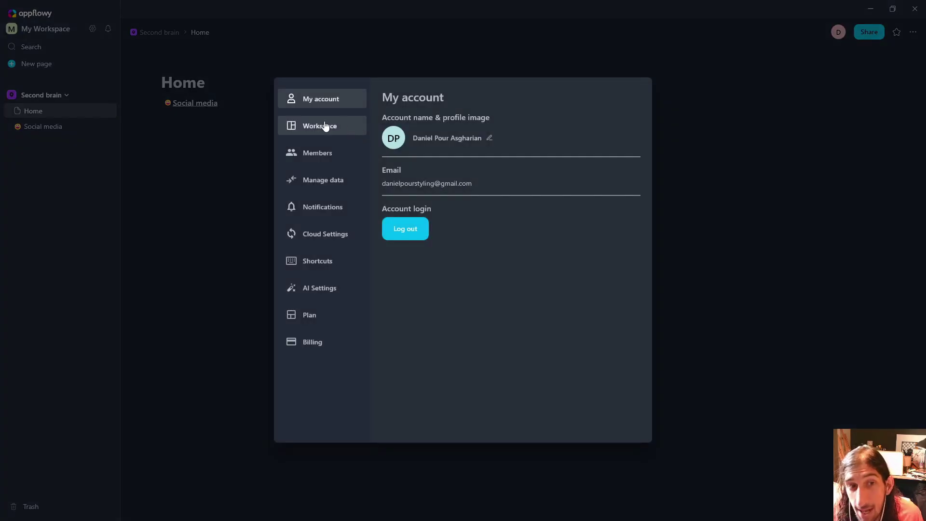
left_click(320, 290)
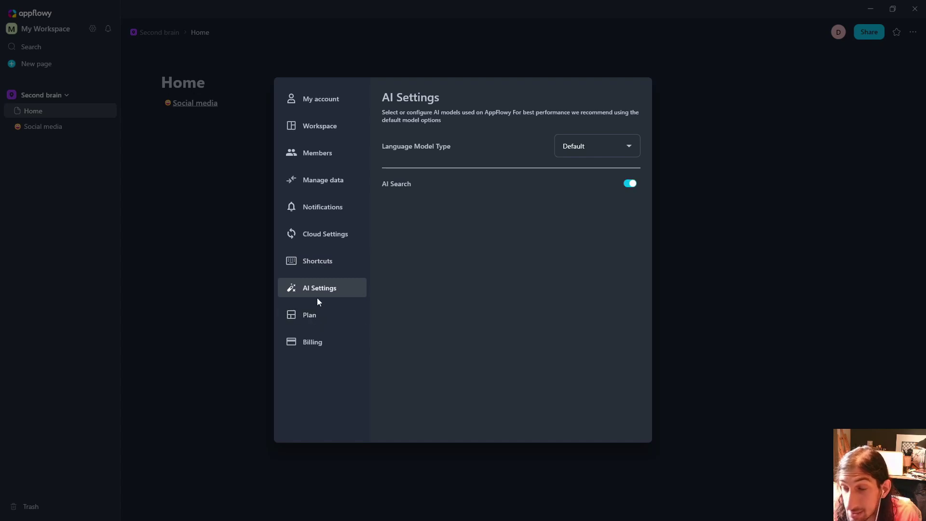
left_click(309, 258)
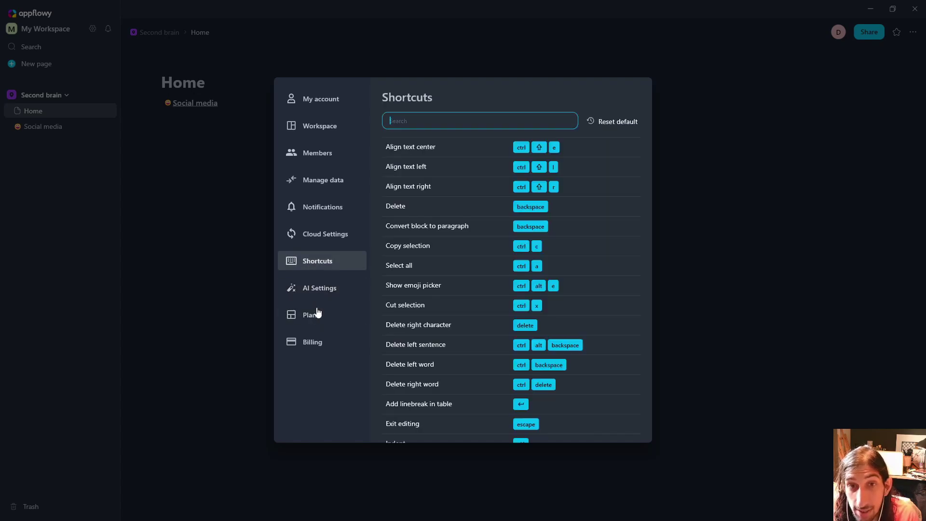
left_click(317, 316)
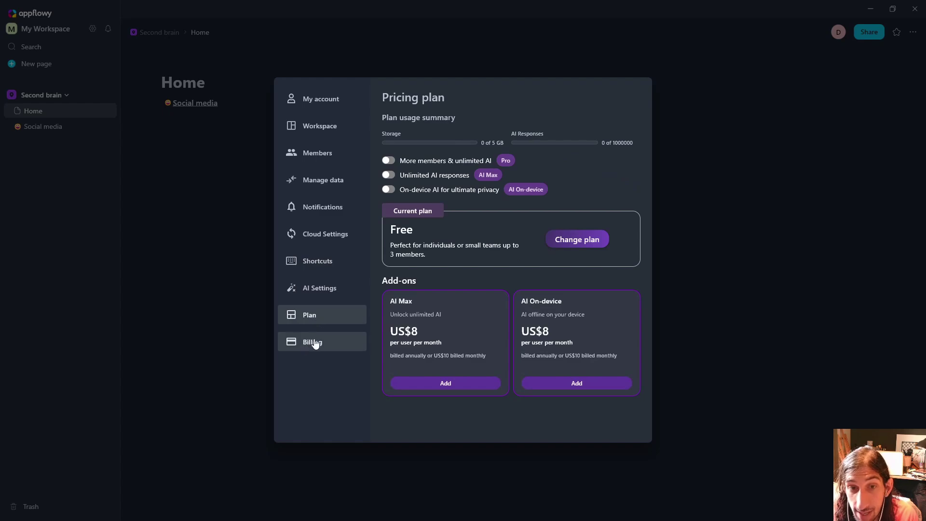